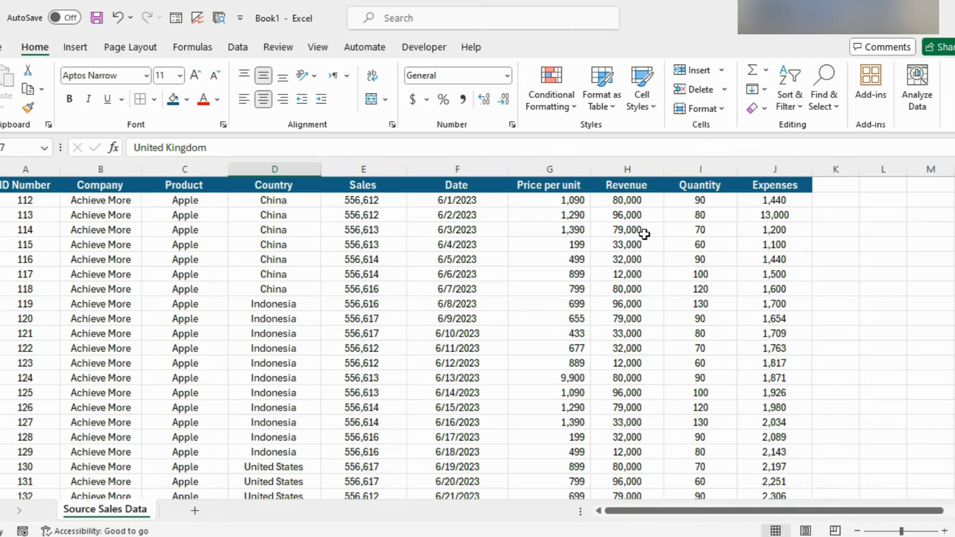
# Look through the source sales data and convert the whole range, including its header row, into a table.
pyautogui.scroll(-12, 572, 282)
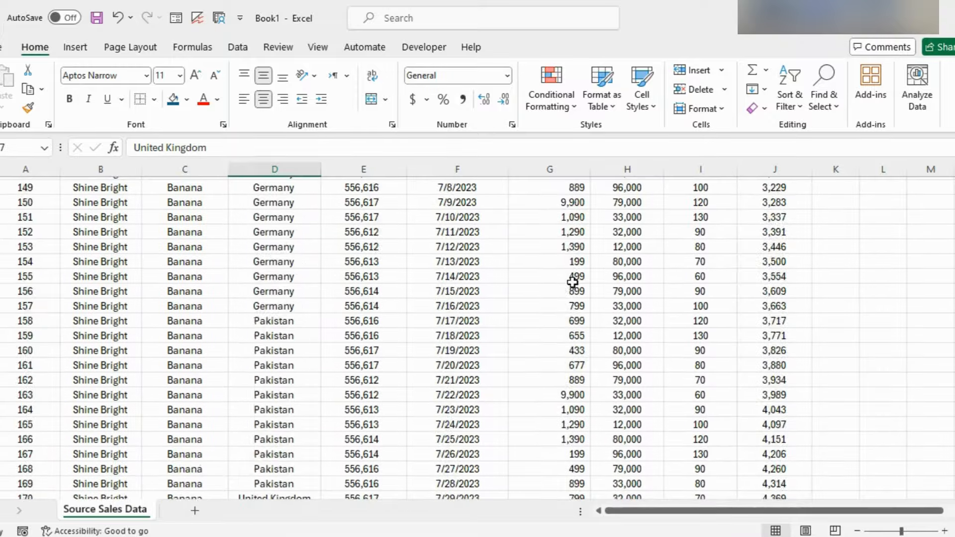
pyautogui.scroll(-5, 573, 282)
pyautogui.scroll(17, 573, 282)
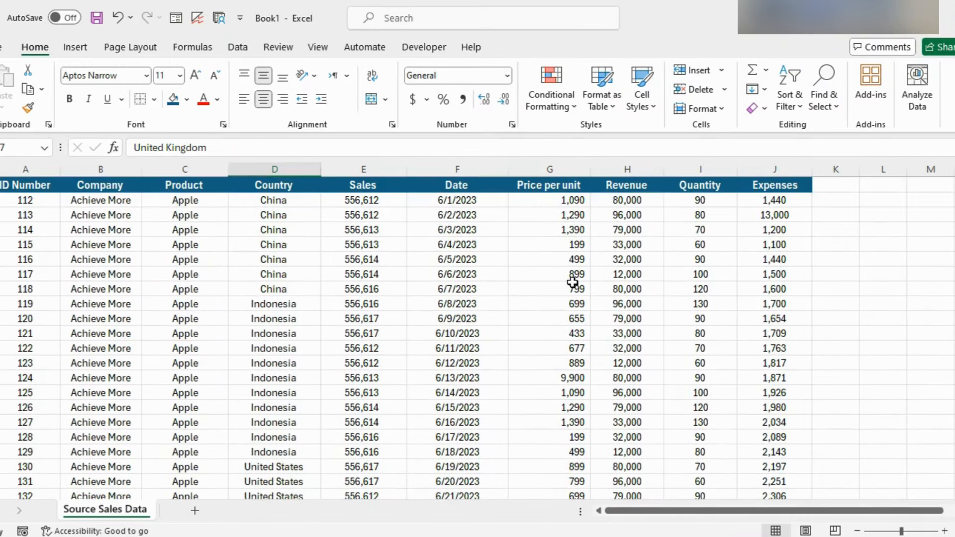
pyautogui.click(573, 288)
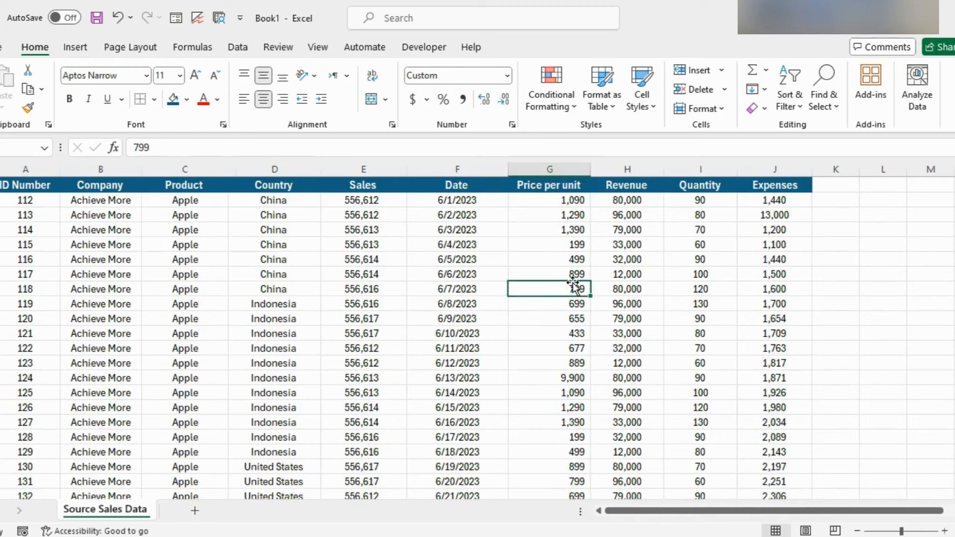
pyautogui.hotkey('ctrl', 't')
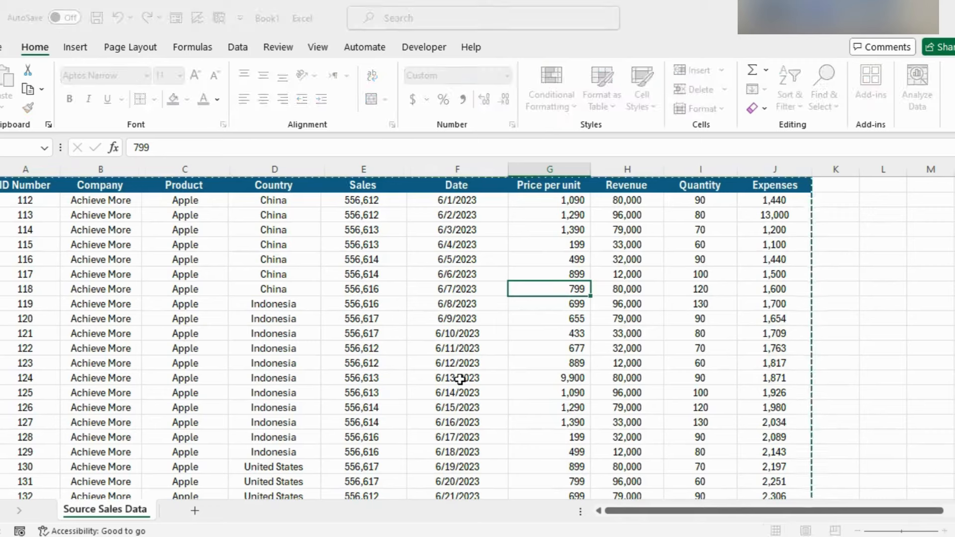
pyautogui.click(496, 305)
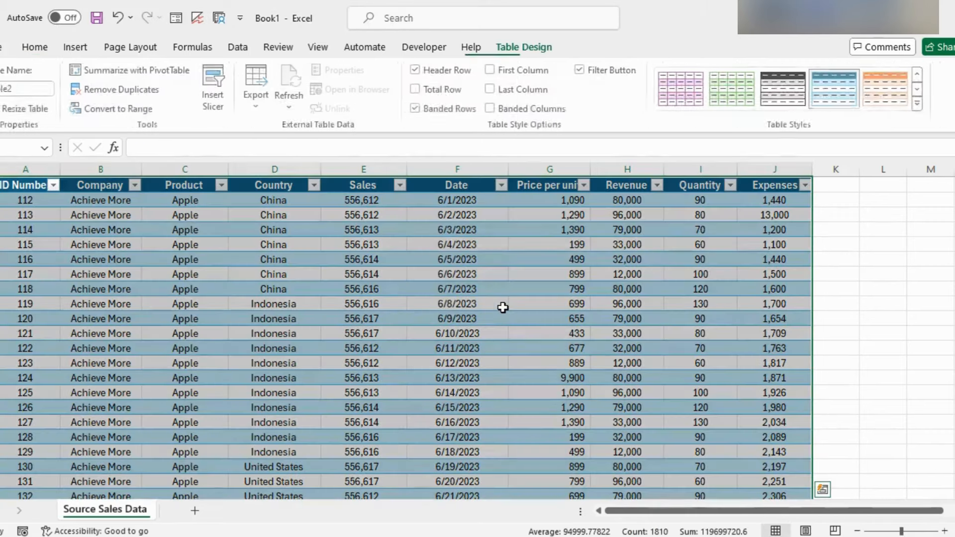
# Insert a PivotTable based on the sales table, placed on a new worksheet.
pyautogui.click(369, 347)
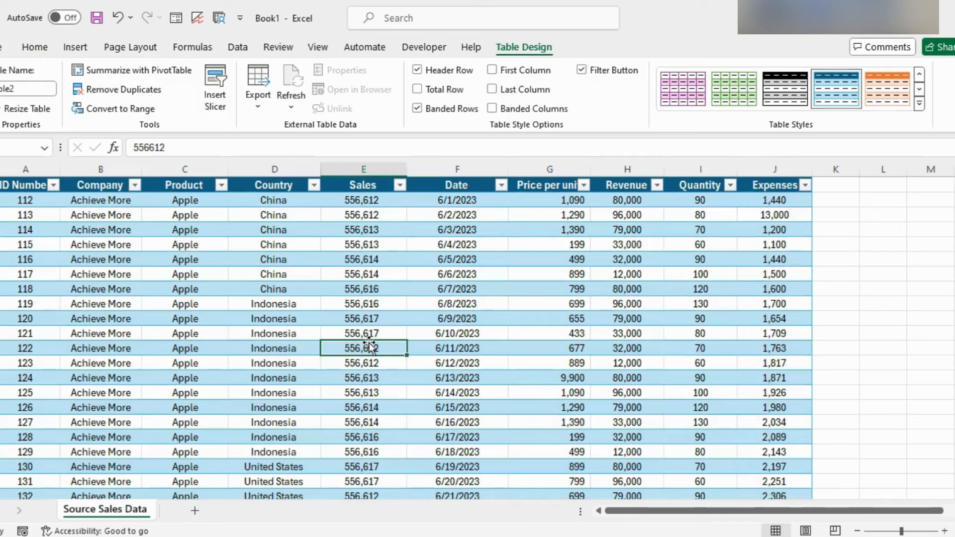
pyautogui.click(85, 54)
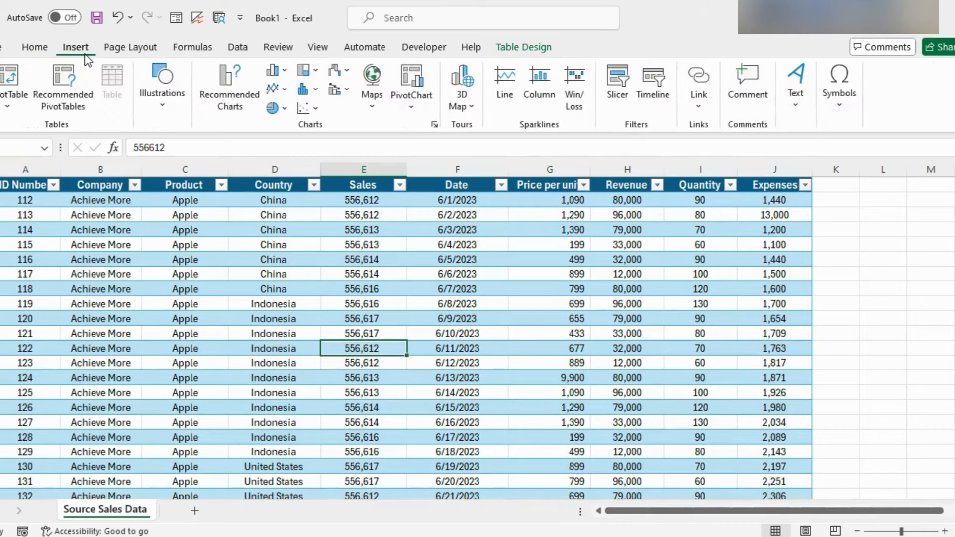
pyautogui.click(7, 78)
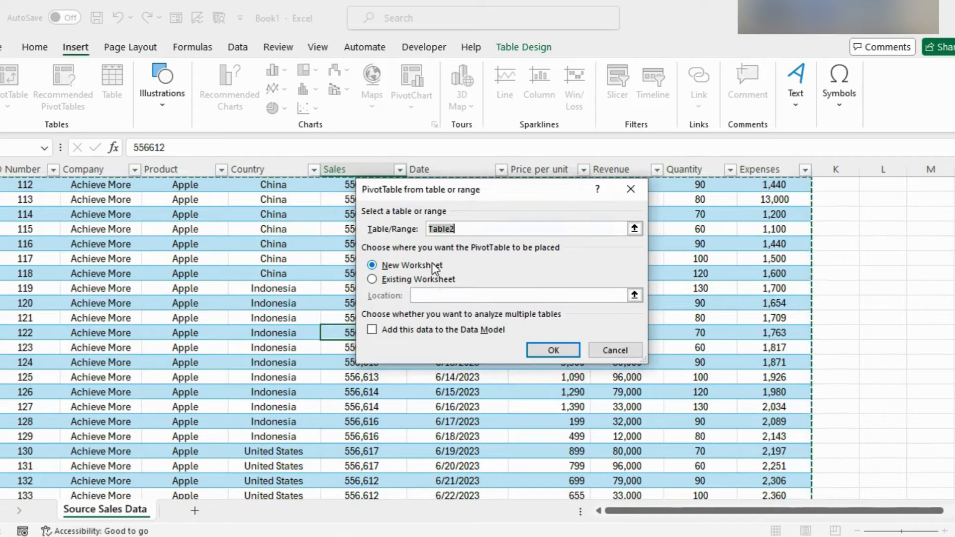
pyautogui.click(560, 351)
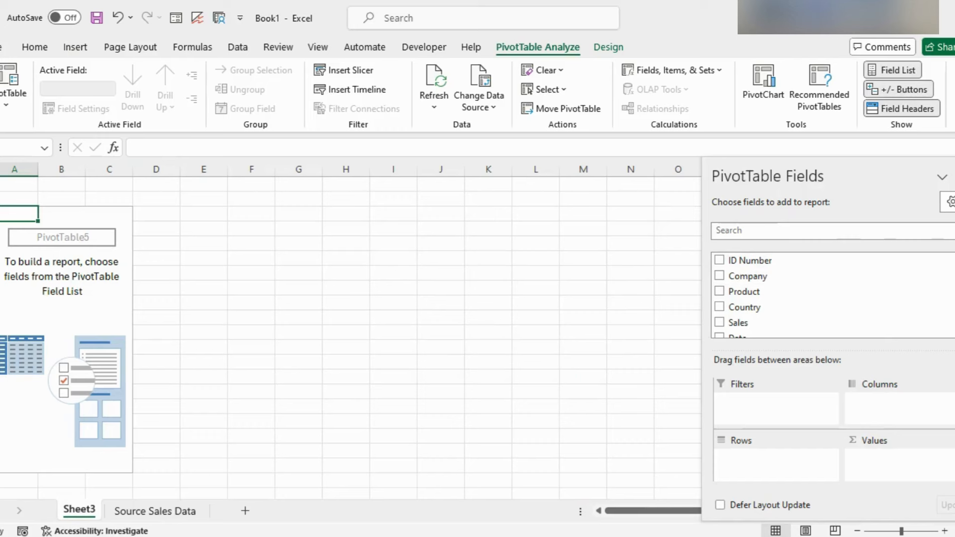
# Review the available pivot fields, trying the side-by-side field list layout and returning to the stacked layout.
pyautogui.scroll(-2, 820, 296)
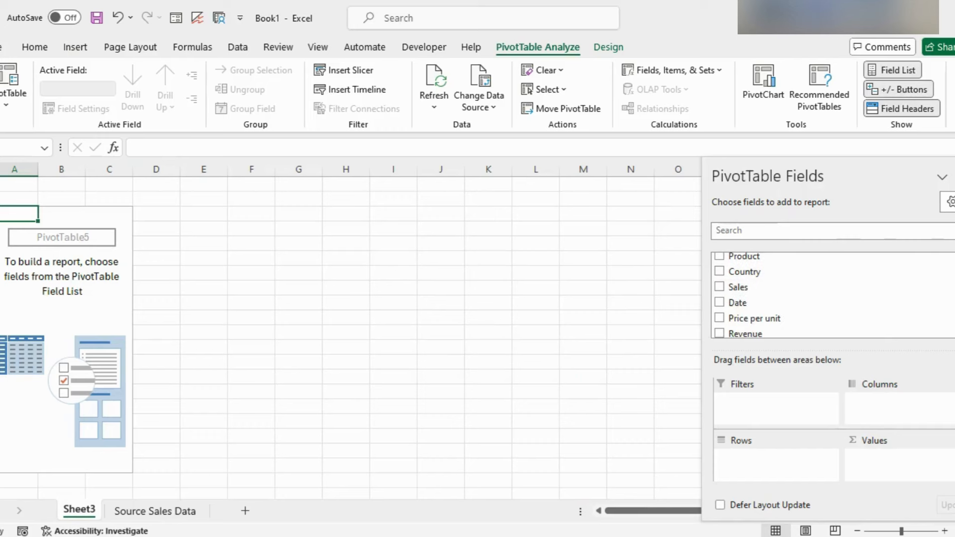
pyautogui.scroll(-2, 821, 296)
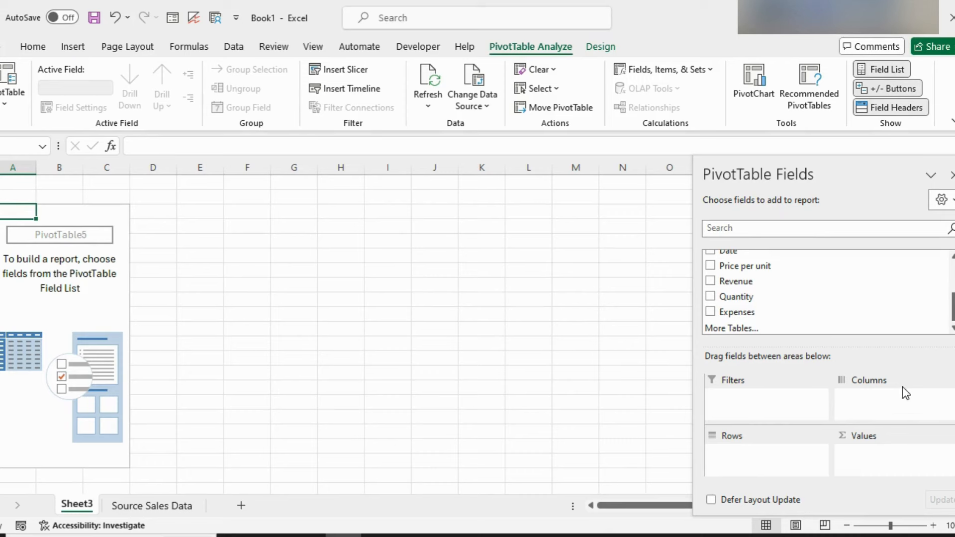
pyautogui.click(941, 199)
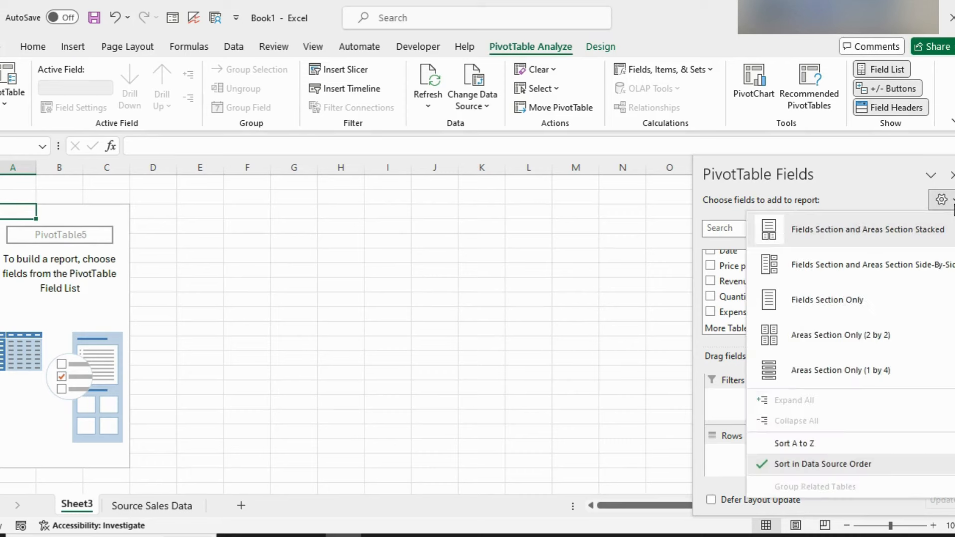
pyautogui.click(910, 263)
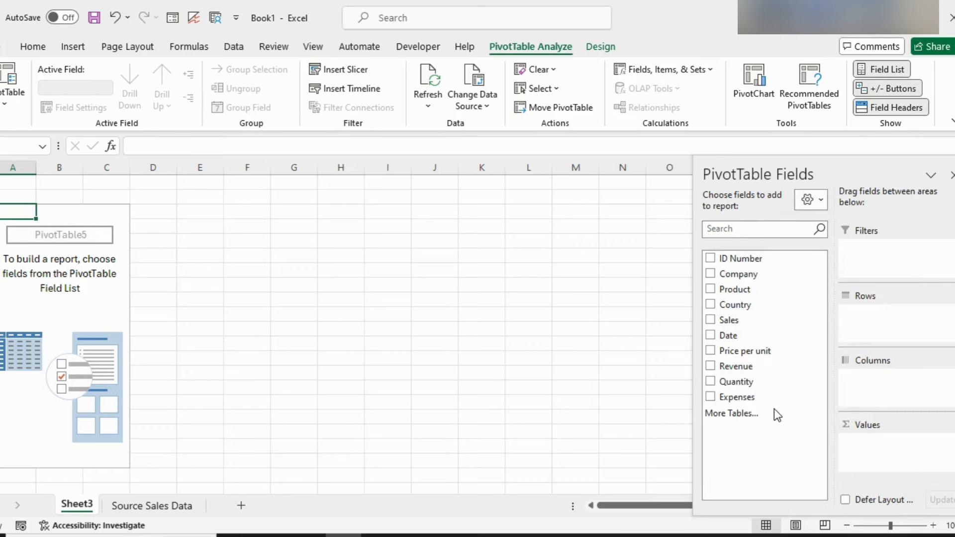
pyautogui.click(819, 198)
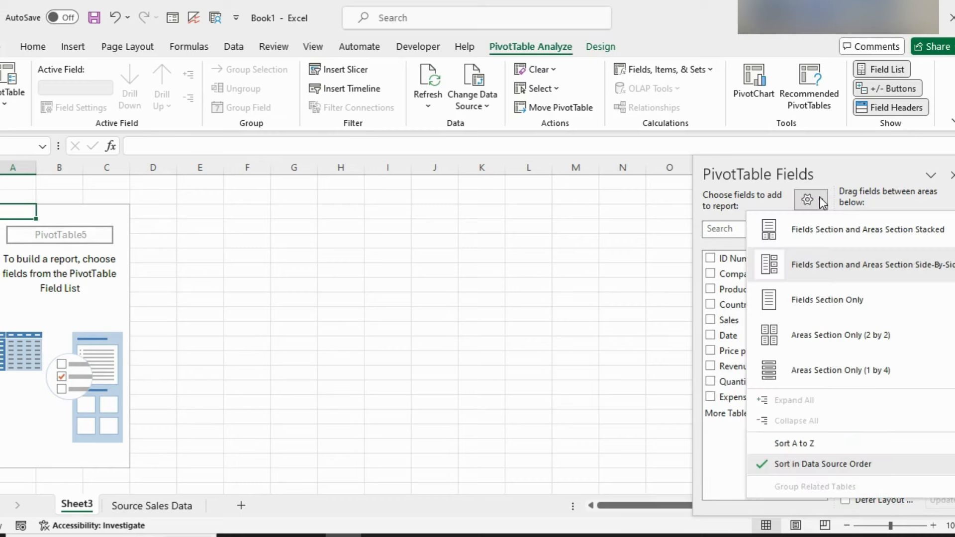
pyautogui.click(809, 235)
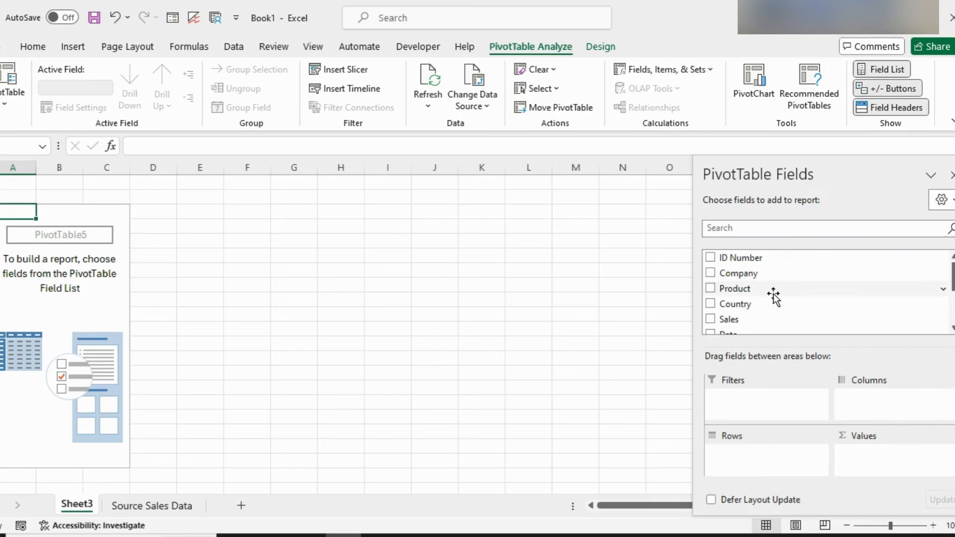
# Build the pivot table with Revenue summed as the value and Product as the row field.
pyautogui.scroll(-3, 774, 296)
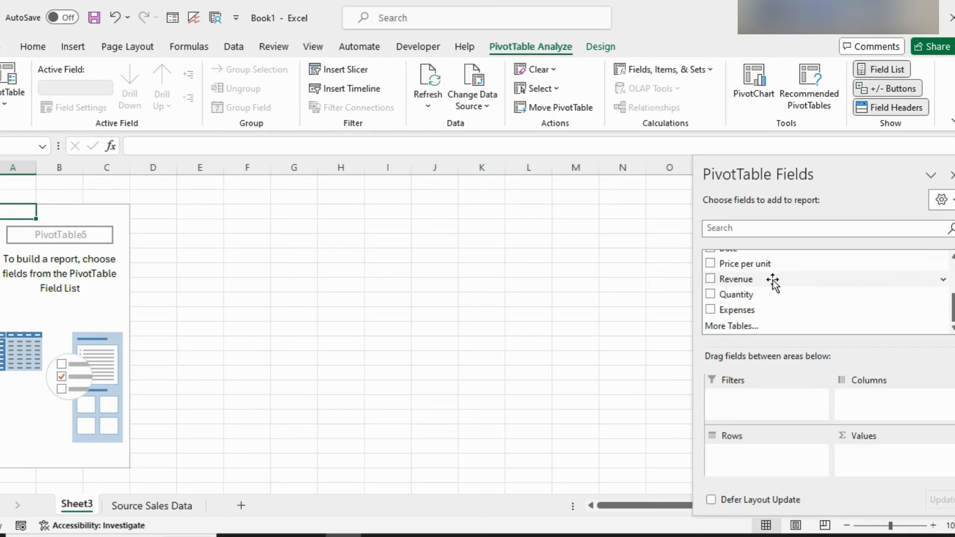
pyautogui.moveTo(772, 282); pyautogui.dragTo(866, 457)
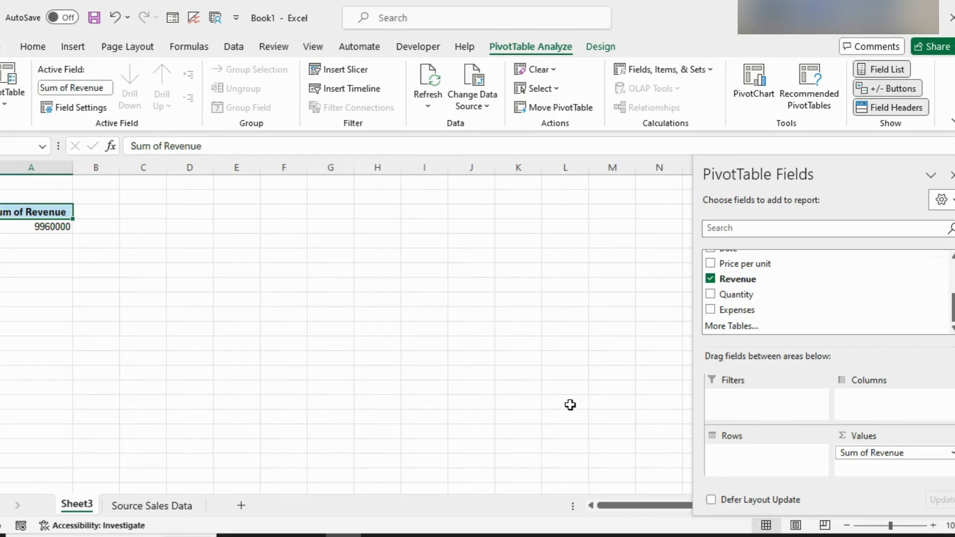
pyautogui.click(15, 226)
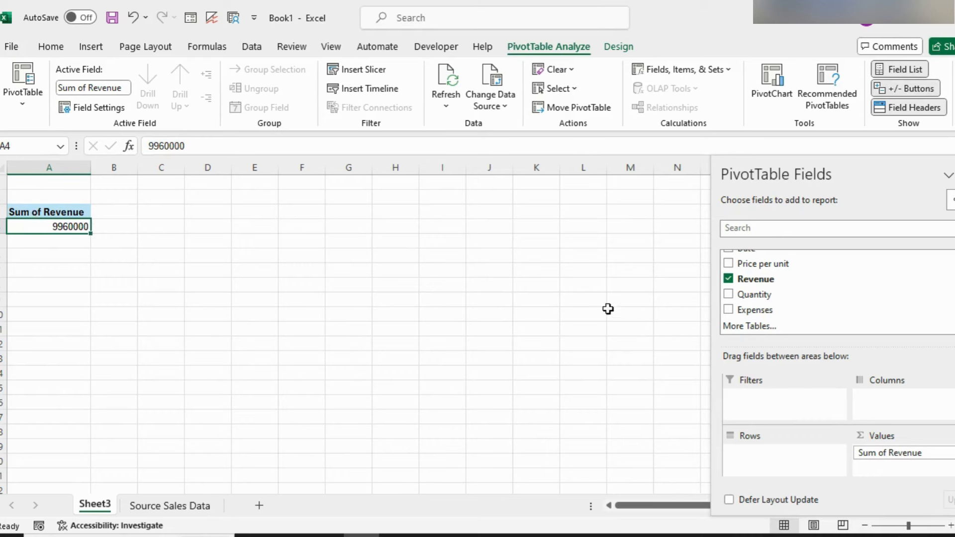
pyautogui.scroll(3, 770, 293)
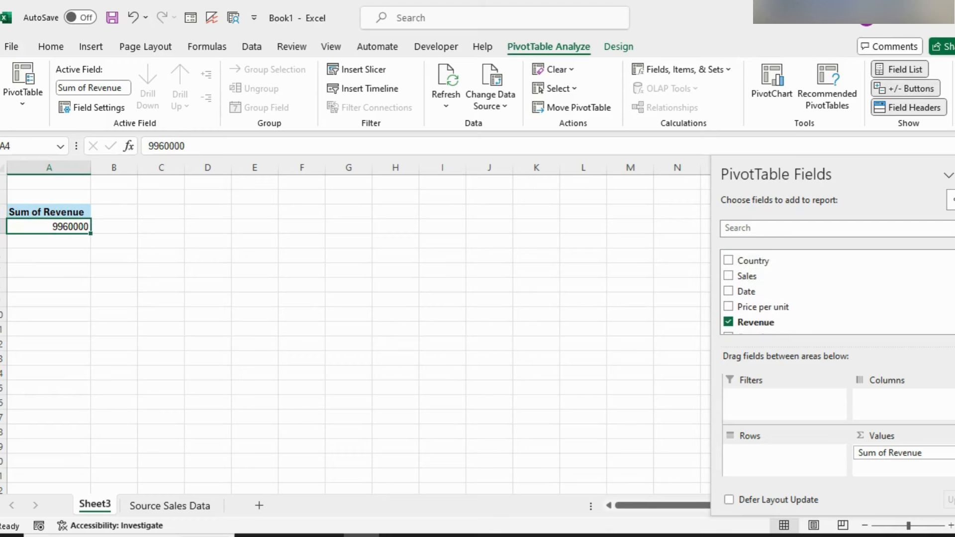
pyautogui.scroll(3, 789, 287)
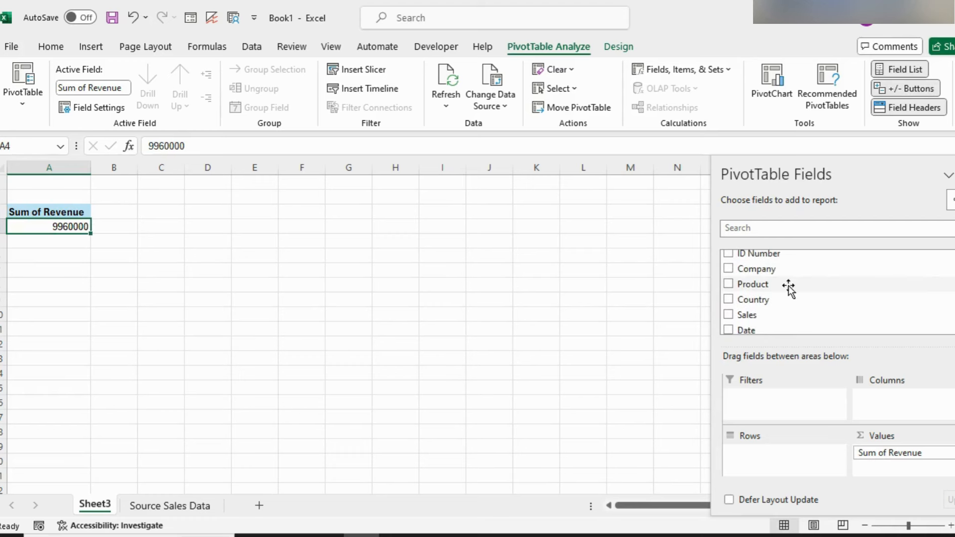
pyautogui.moveTo(770, 283); pyautogui.dragTo(783, 462)
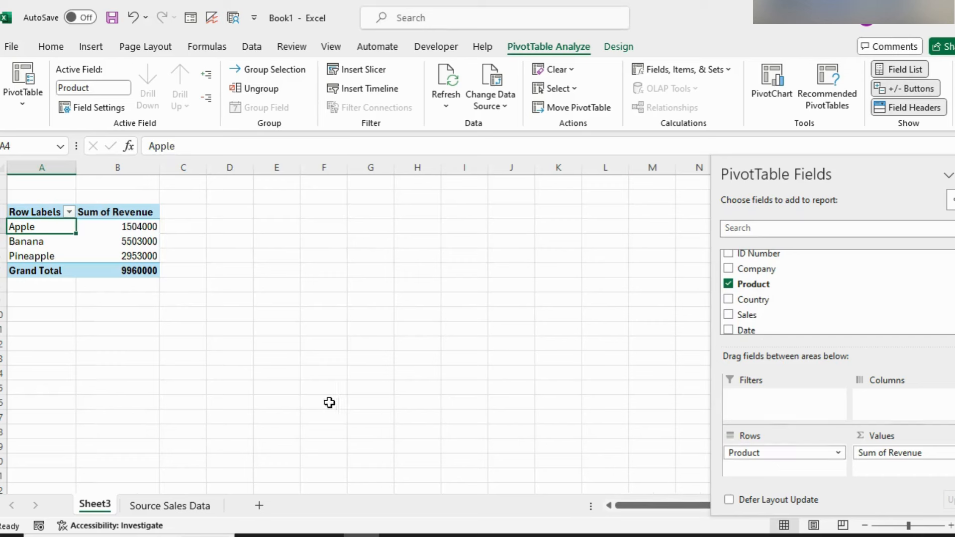
# Format the pivot table's revenue values as Number with a 1000 separator and 0 decimal places.
pyautogui.moveTo(115, 268)
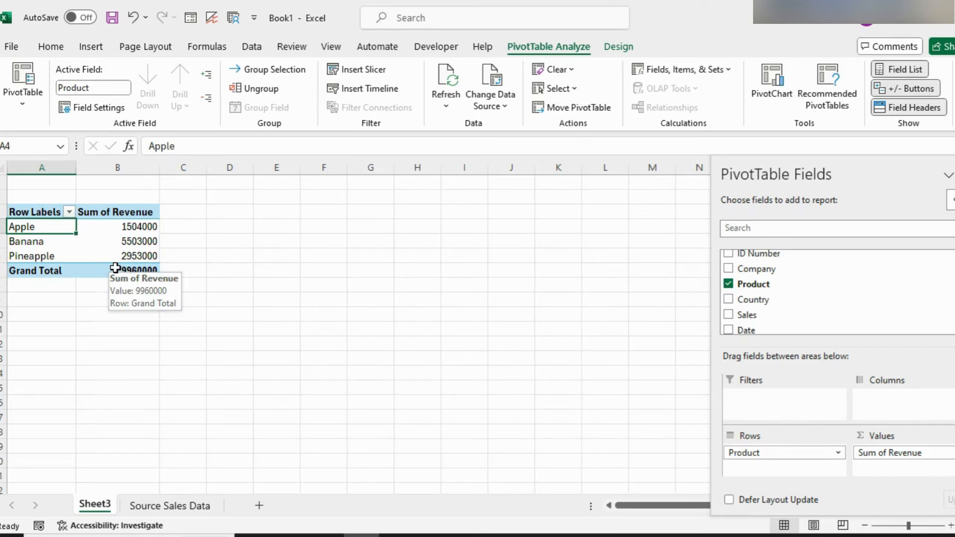
pyautogui.click(86, 227)
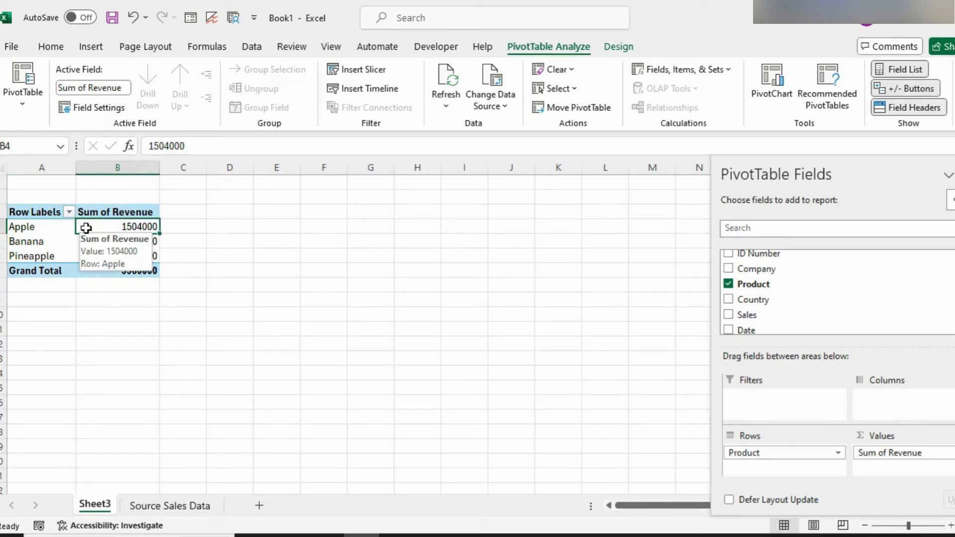
pyautogui.moveTo(132, 269)
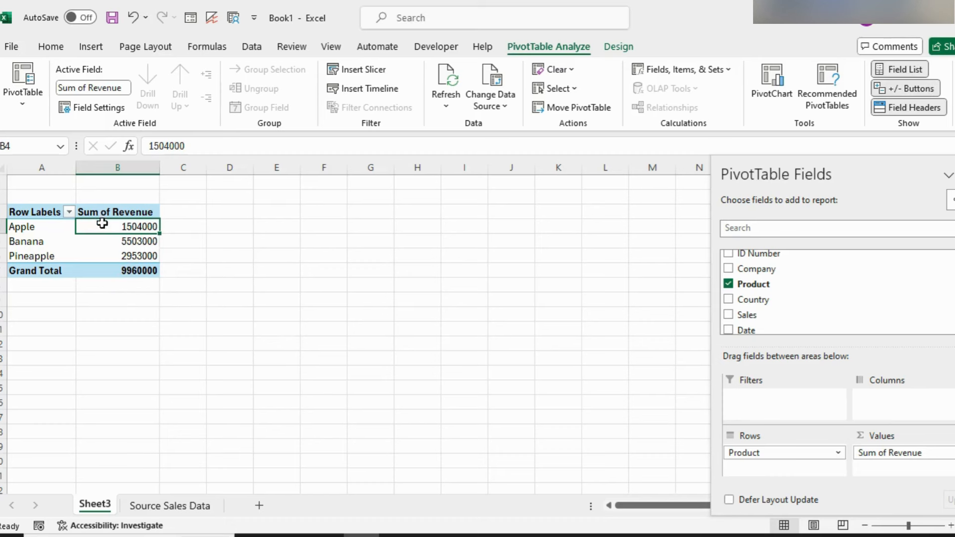
pyautogui.moveTo(102, 226)
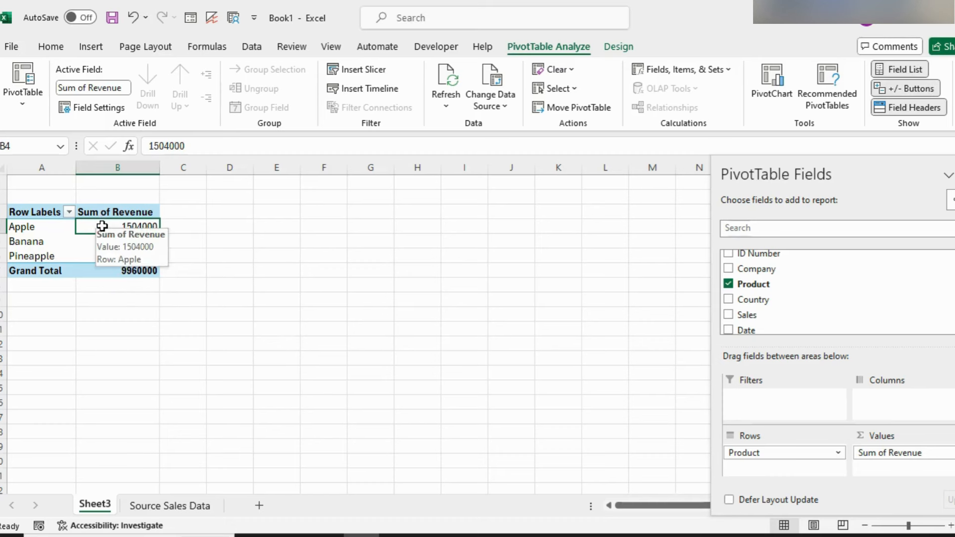
pyautogui.rightClick(130, 228)
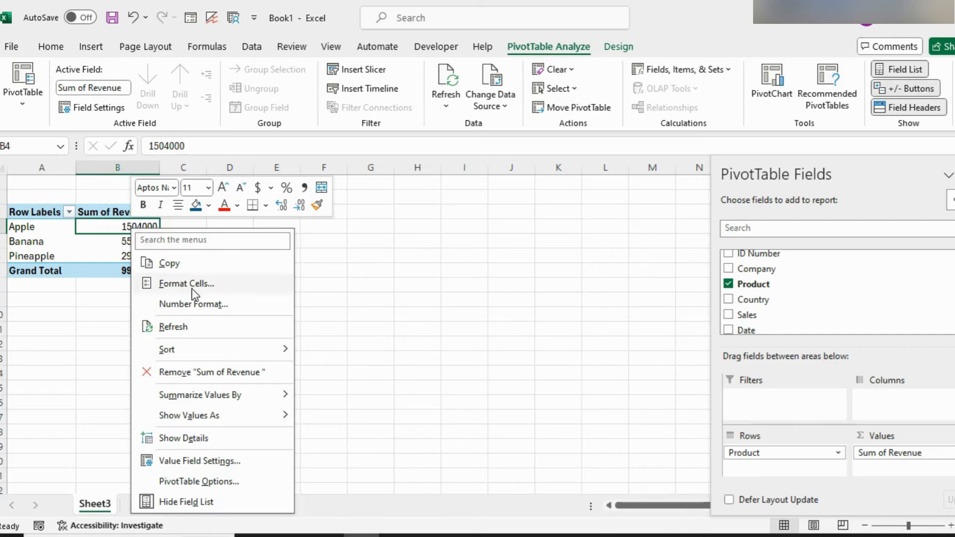
pyautogui.click(195, 311)
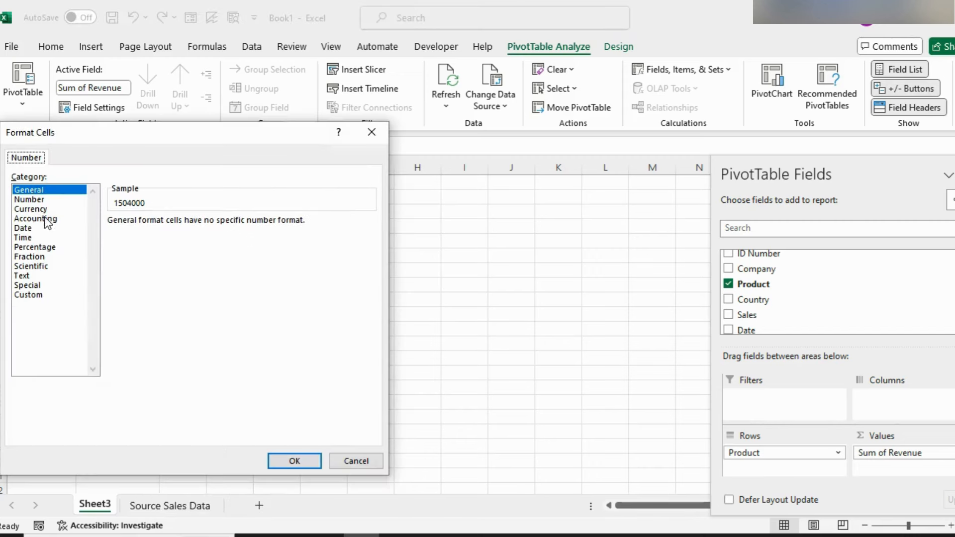
pyautogui.click(28, 200)
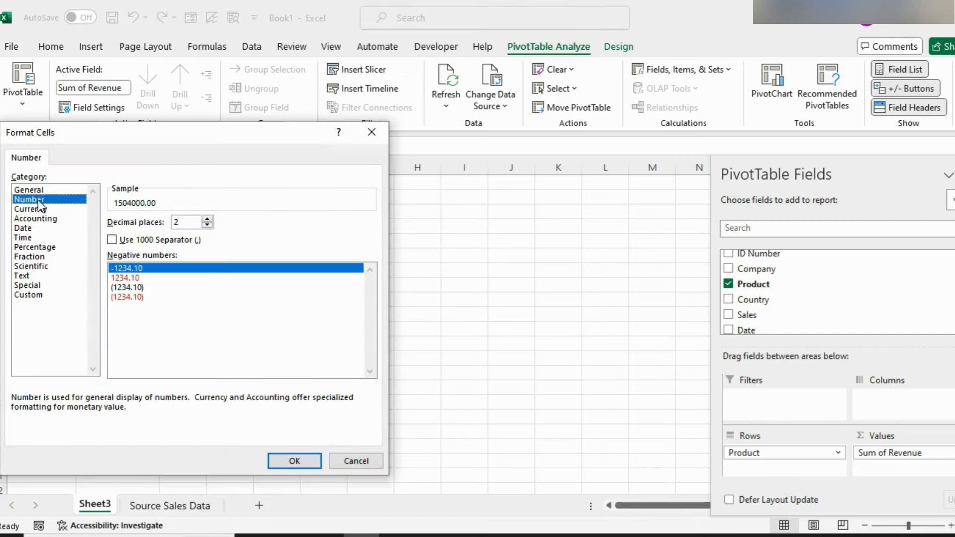
pyautogui.click(111, 240)
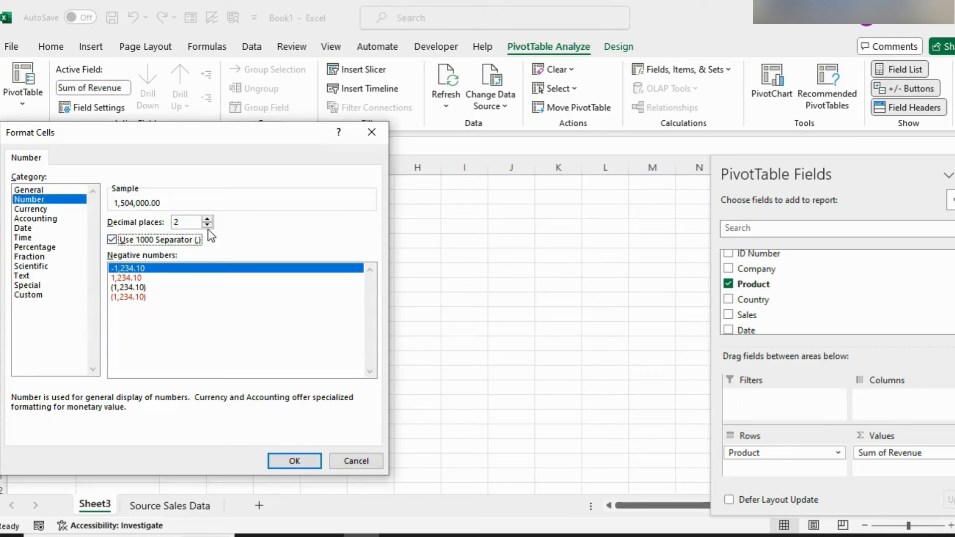
pyautogui.click(207, 225)
pyautogui.click(207, 225)
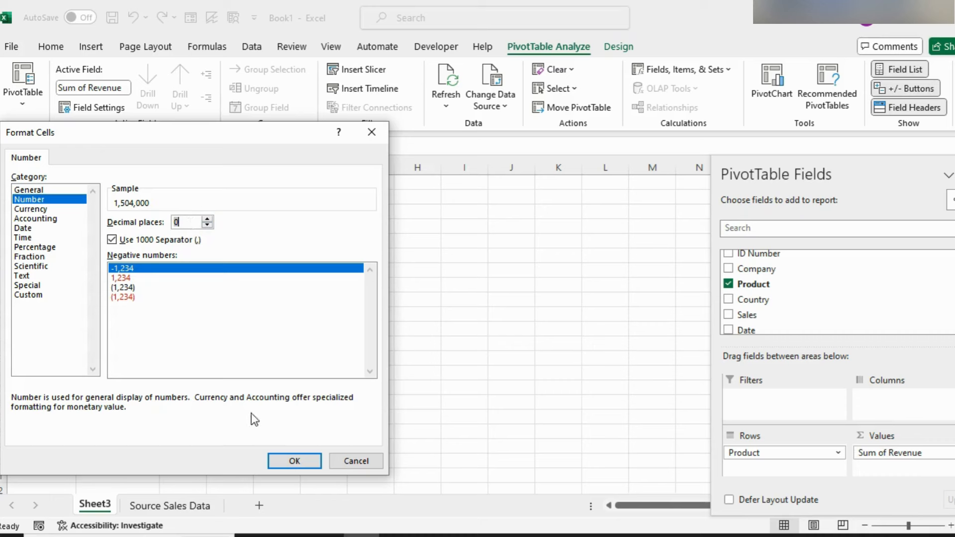
pyautogui.click(291, 461)
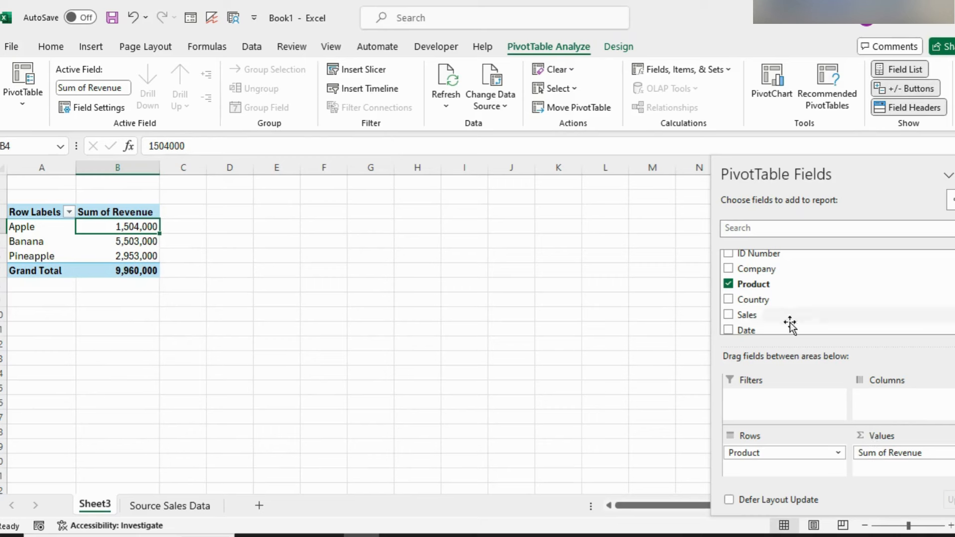
# Try Country as the pivot table's column field and remove it again.
pyautogui.moveTo(772, 307); pyautogui.dragTo(883, 393)
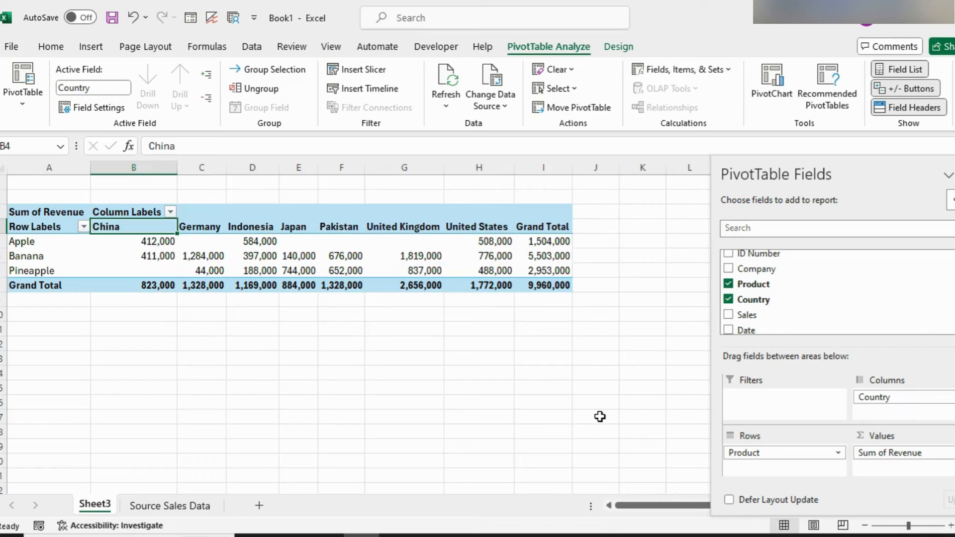
pyautogui.moveTo(863, 399); pyautogui.dragTo(589, 398)
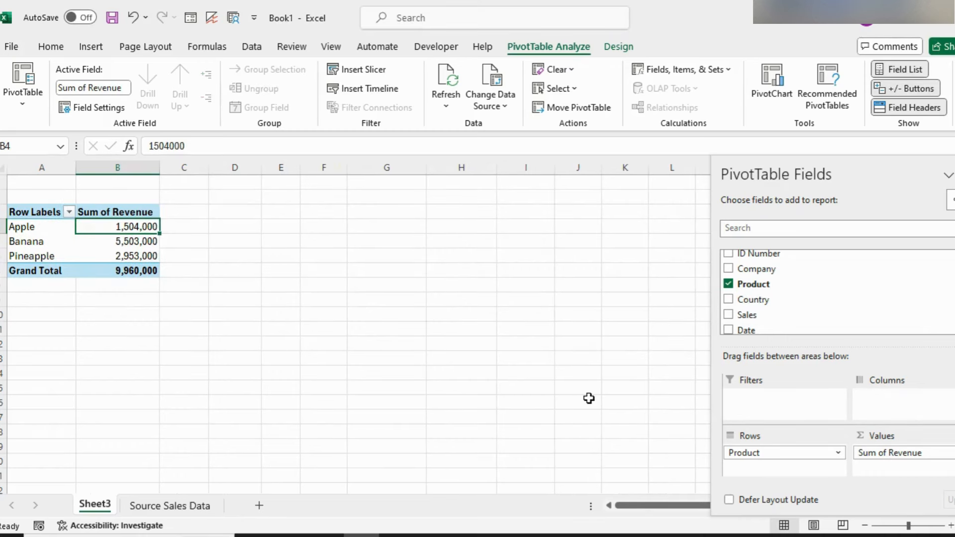
# Sort the pivot table's products by revenue from largest to smallest.
pyautogui.rightClick(140, 226)
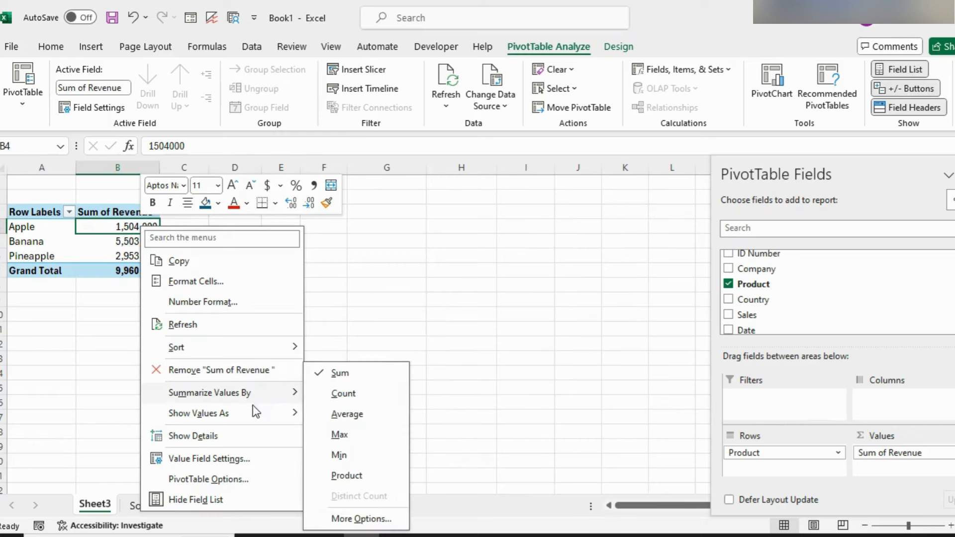
pyautogui.moveTo(268, 346)
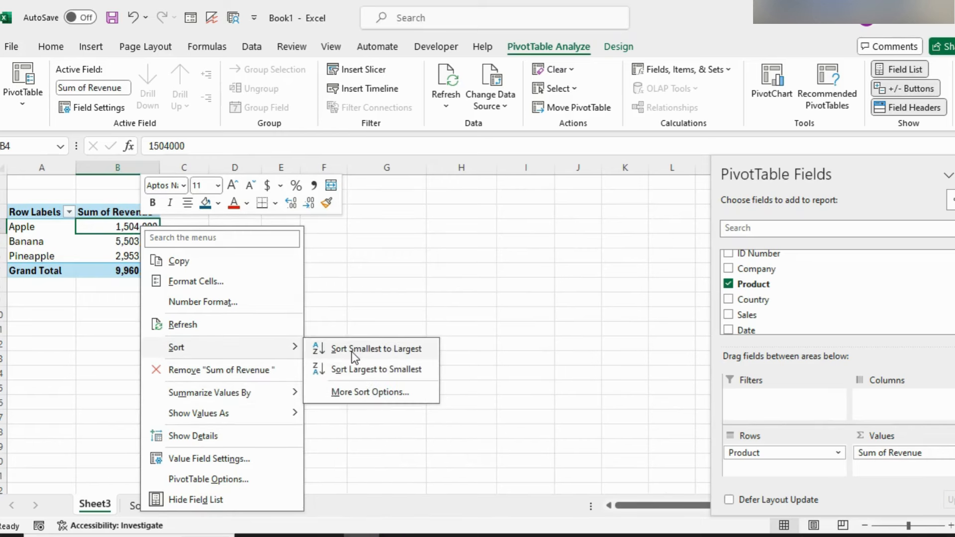
pyautogui.click(352, 370)
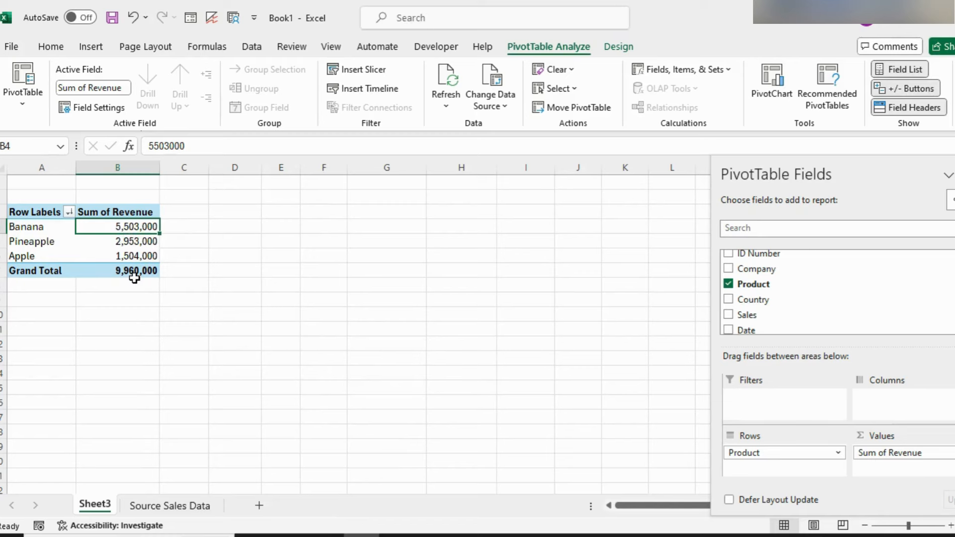
# Show the pivot table's revenue values as % of Grand Total.
pyautogui.rightClick(126, 230)
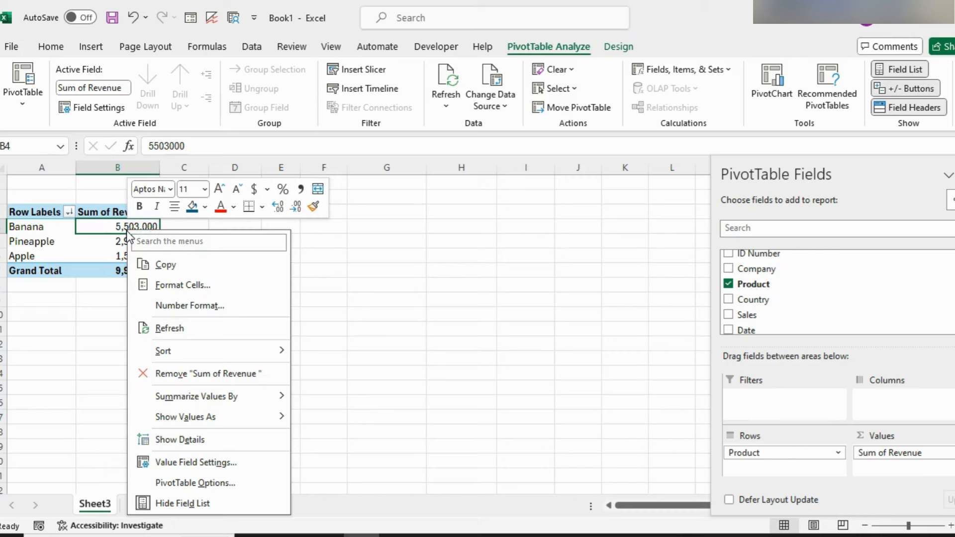
pyautogui.moveTo(237, 423)
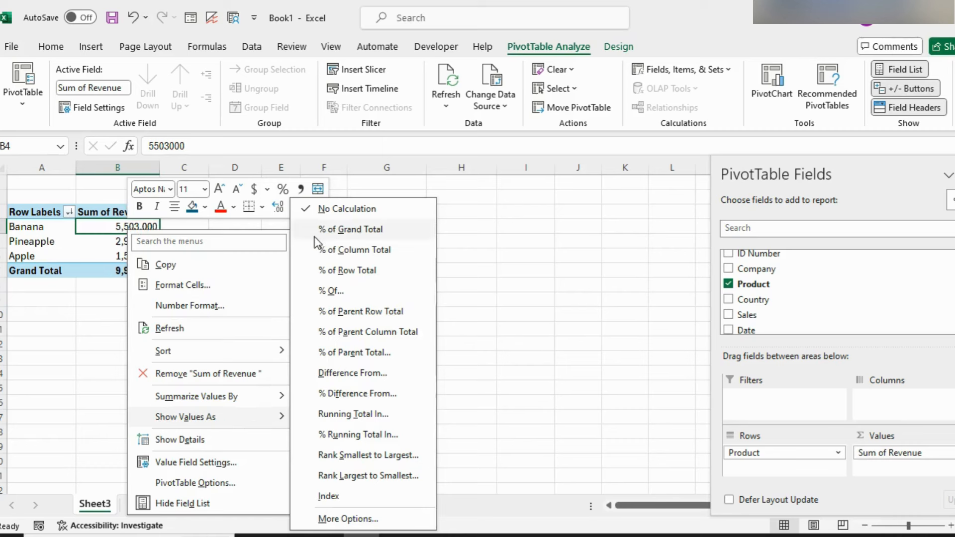
pyautogui.click(362, 231)
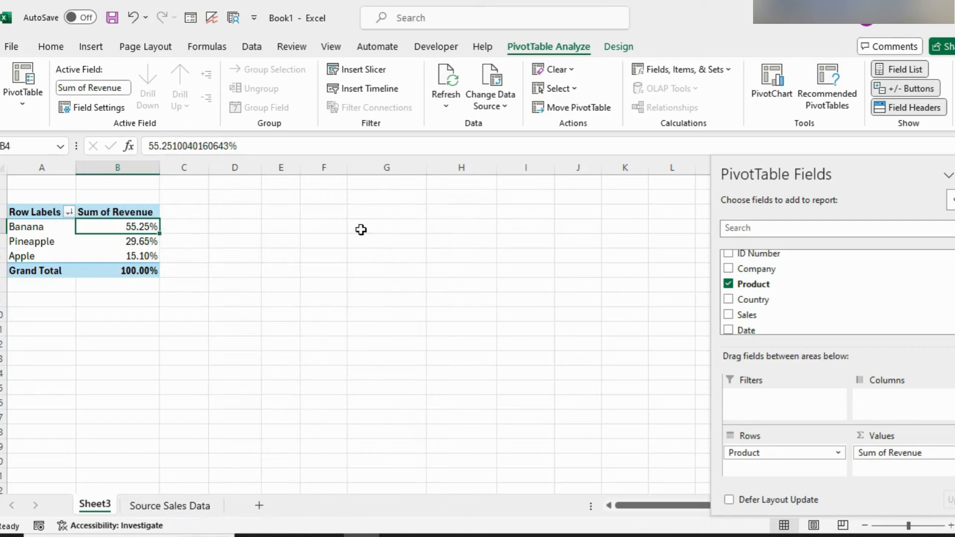
pyautogui.click(137, 244)
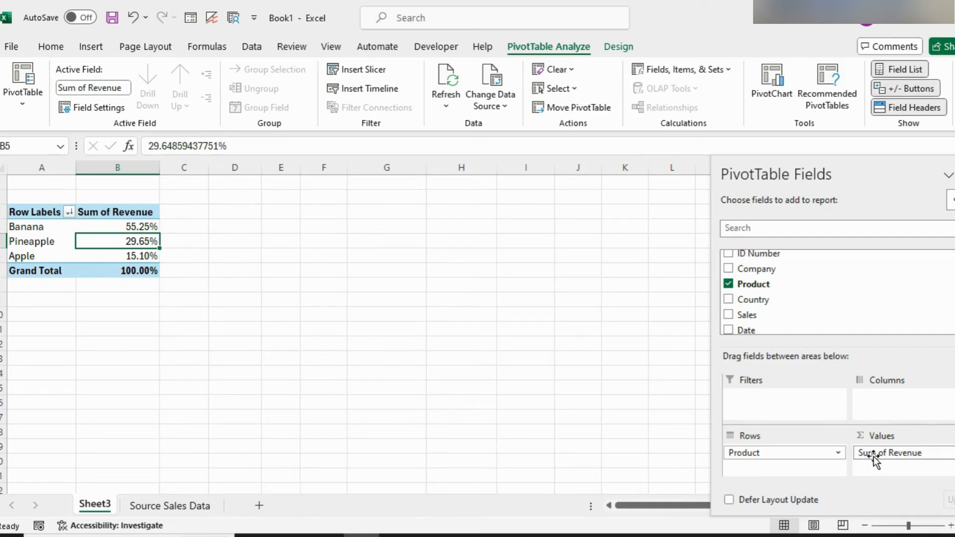
# Replace Revenue with Price per unit as the pivot table's value field and summarize it by Average.
pyautogui.moveTo(873, 455); pyautogui.dragTo(577, 415)
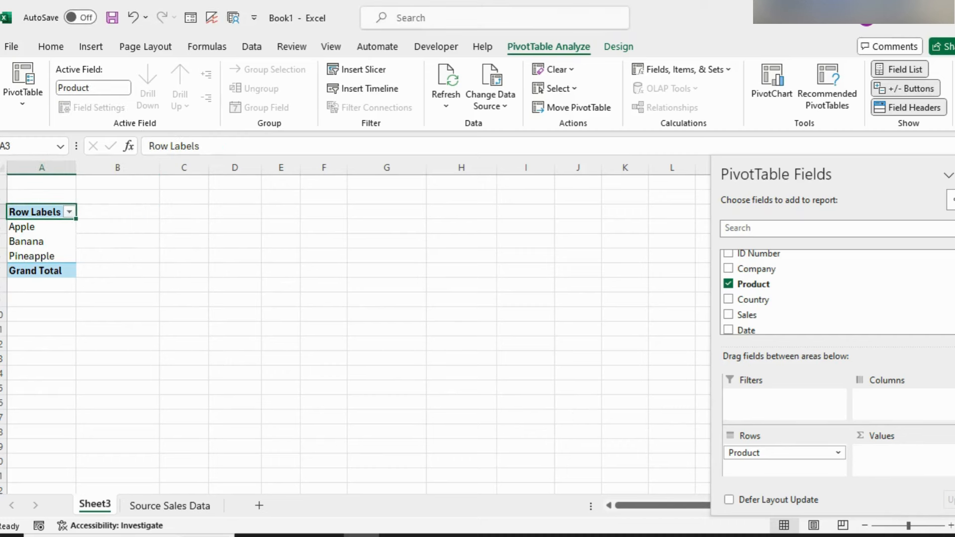
pyautogui.scroll(-2, 809, 321)
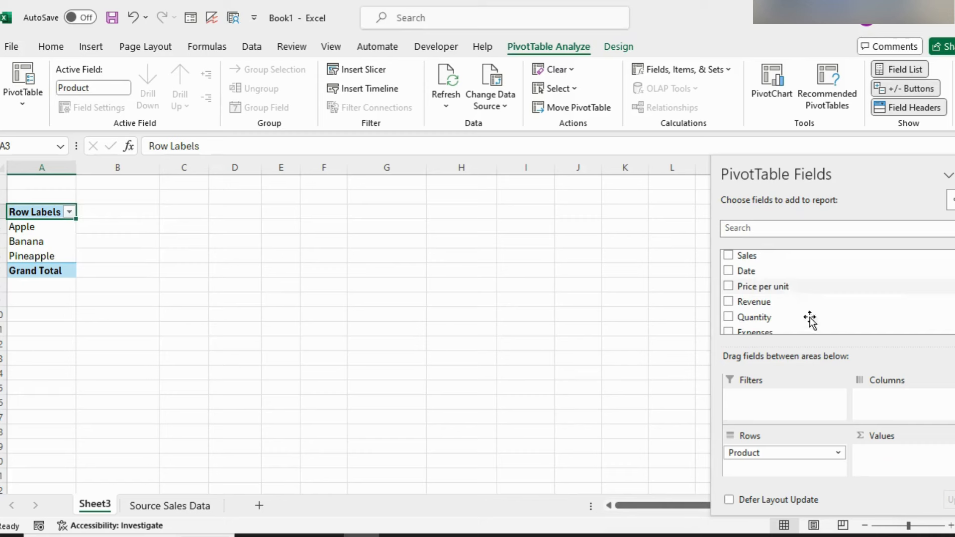
pyautogui.moveTo(761, 287); pyautogui.dragTo(891, 457)
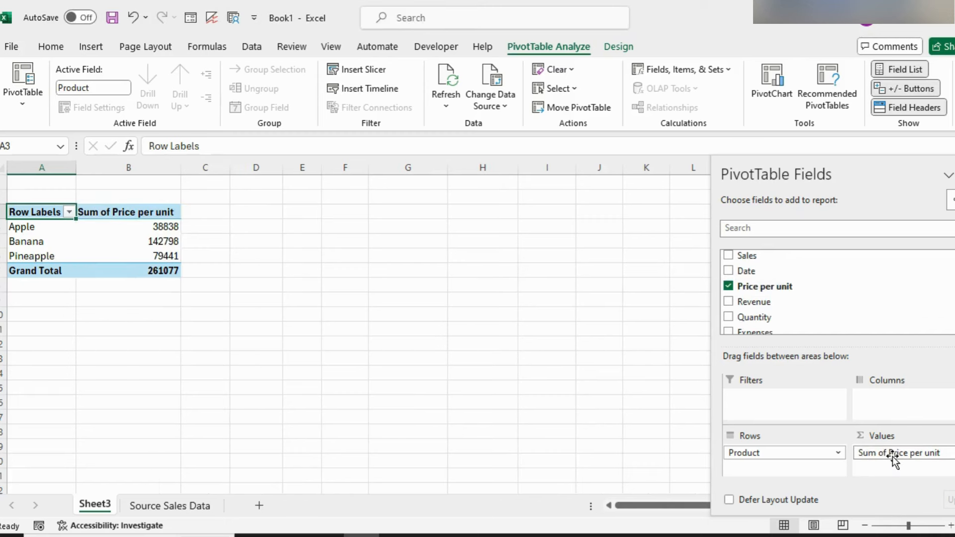
pyautogui.click(123, 227)
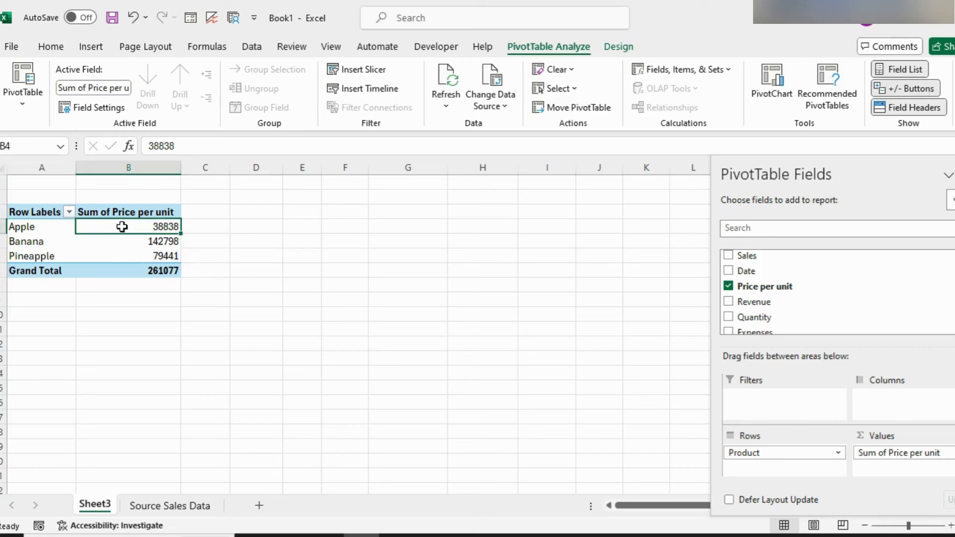
pyautogui.rightClick(121, 227)
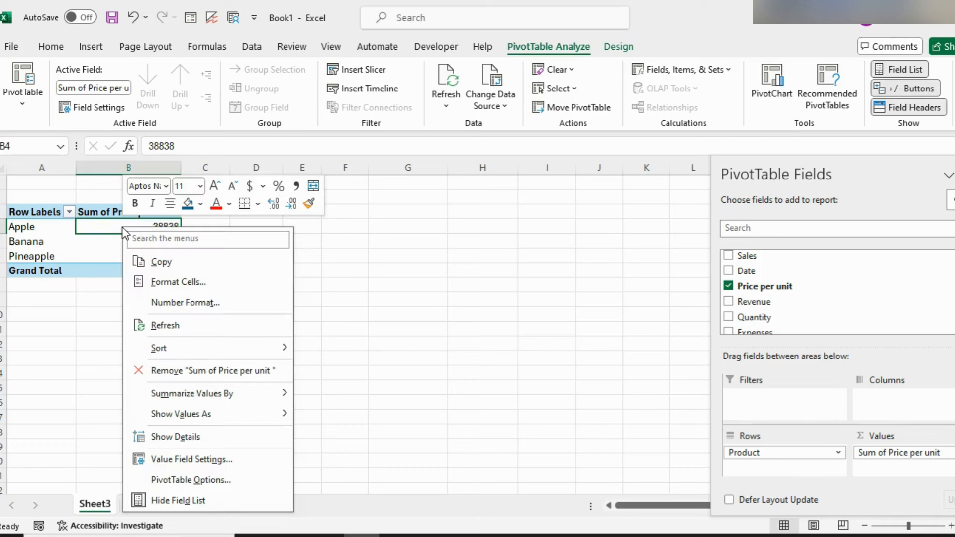
pyautogui.moveTo(244, 395)
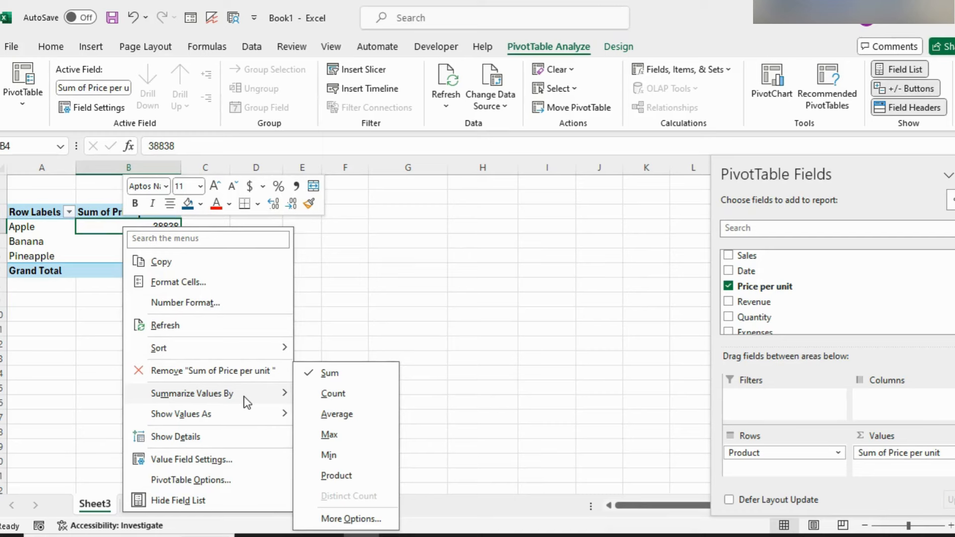
pyautogui.click(337, 413)
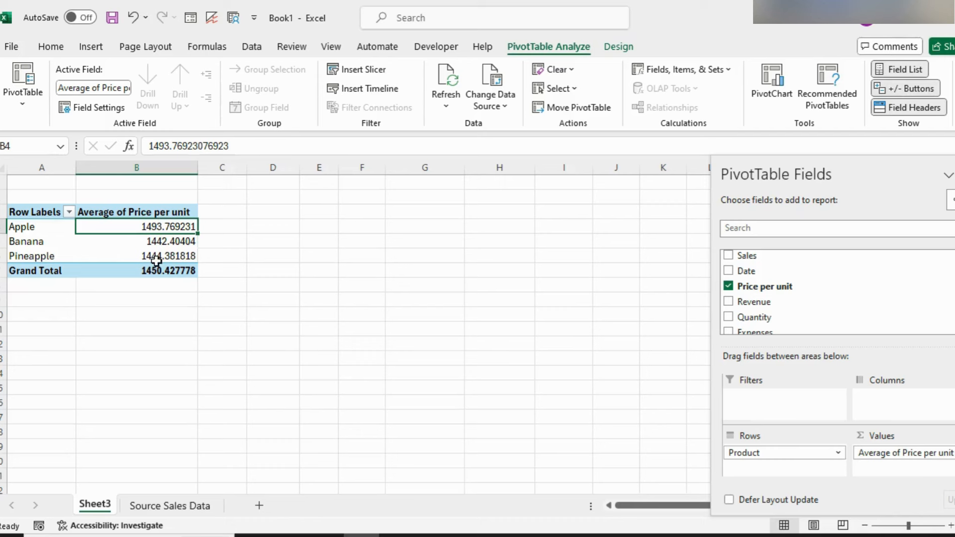
# Remove Price per unit from the pivot table's values and add Revenue back as the summed value.
pyautogui.moveTo(157, 260)
pyautogui.scroll(-1, 835, 294)
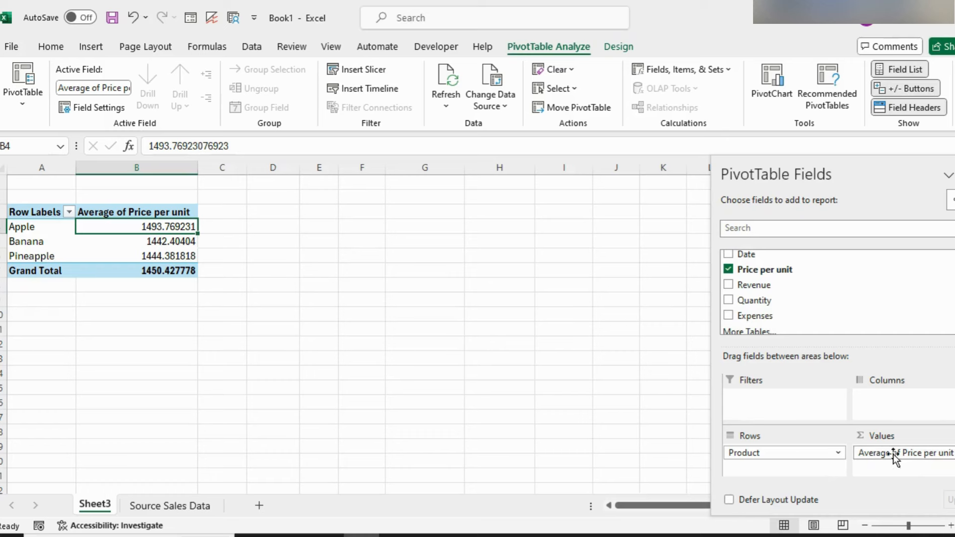
pyautogui.moveTo(893, 455); pyautogui.dragTo(569, 407)
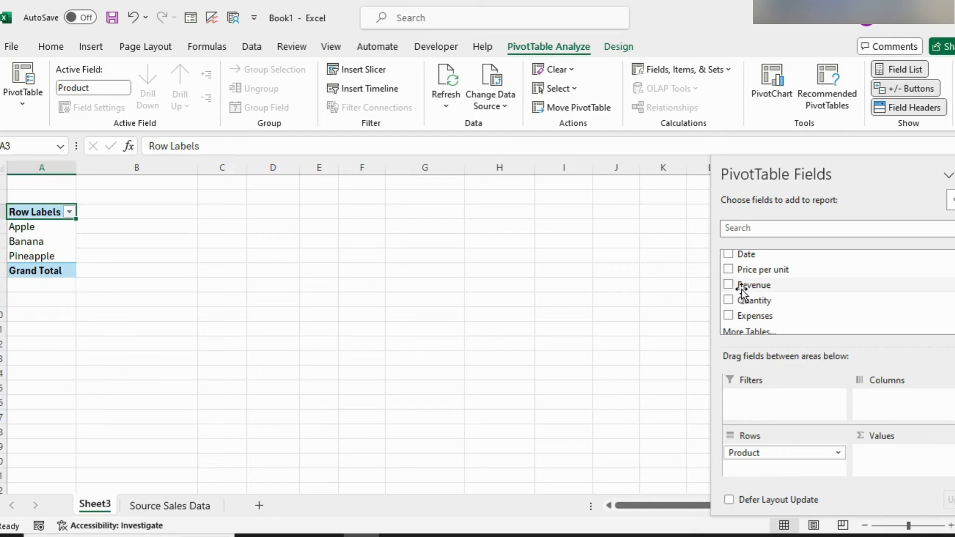
pyautogui.moveTo(742, 289); pyautogui.dragTo(882, 459)
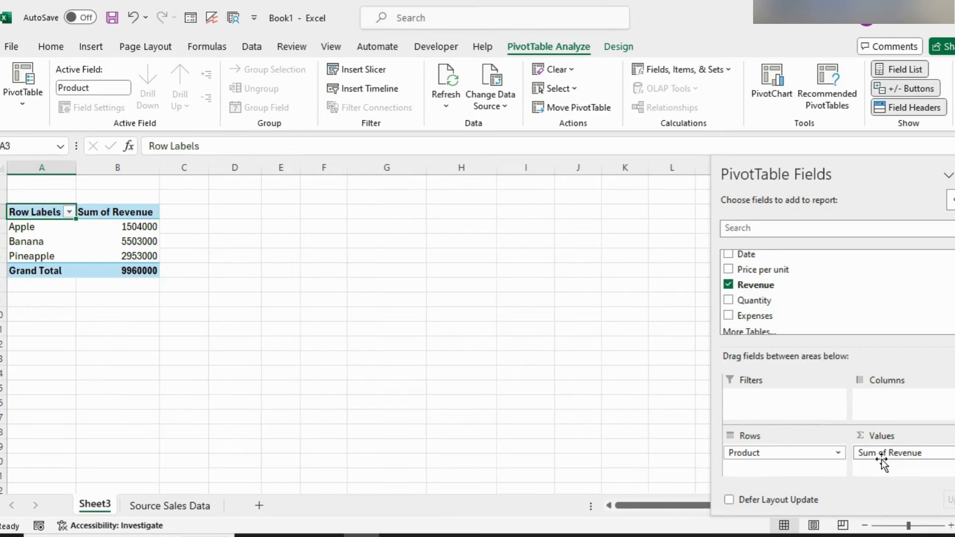
# Try Date as the pivot table's column field, remove its month and day groupings and make Date the report filter instead.
pyautogui.moveTo(750, 256); pyautogui.dragTo(877, 398)
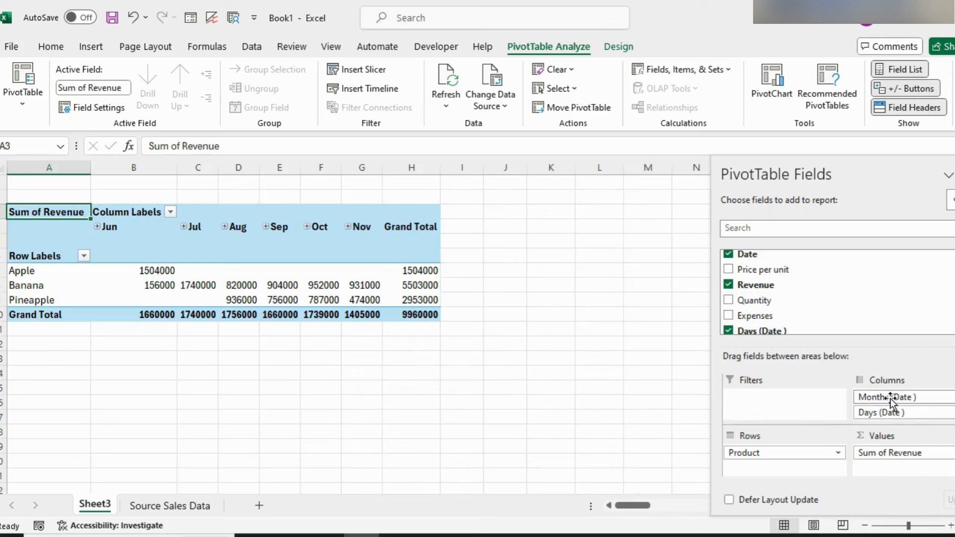
pyautogui.moveTo(890, 399); pyautogui.dragTo(659, 393)
pyautogui.moveTo(887, 397); pyautogui.dragTo(669, 427)
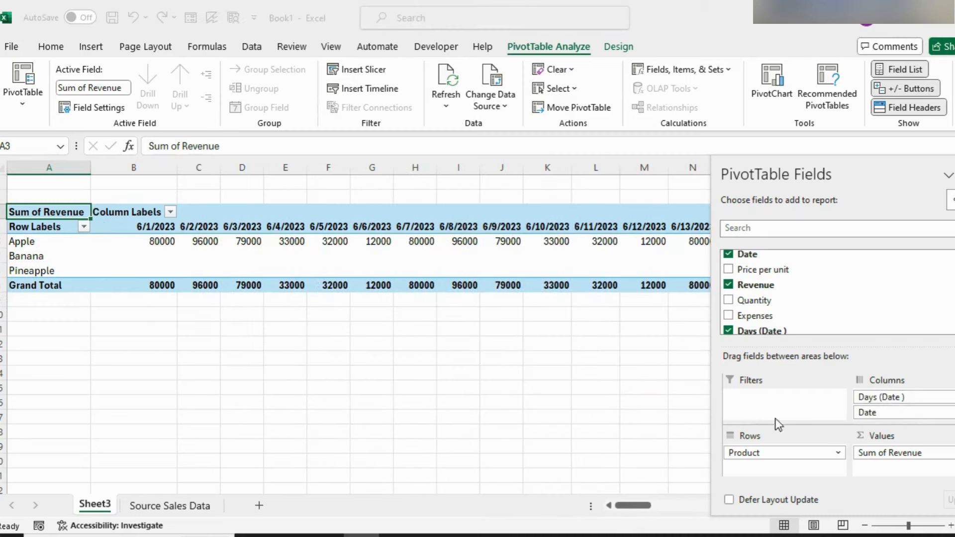
pyautogui.moveTo(868, 397); pyautogui.dragTo(786, 407)
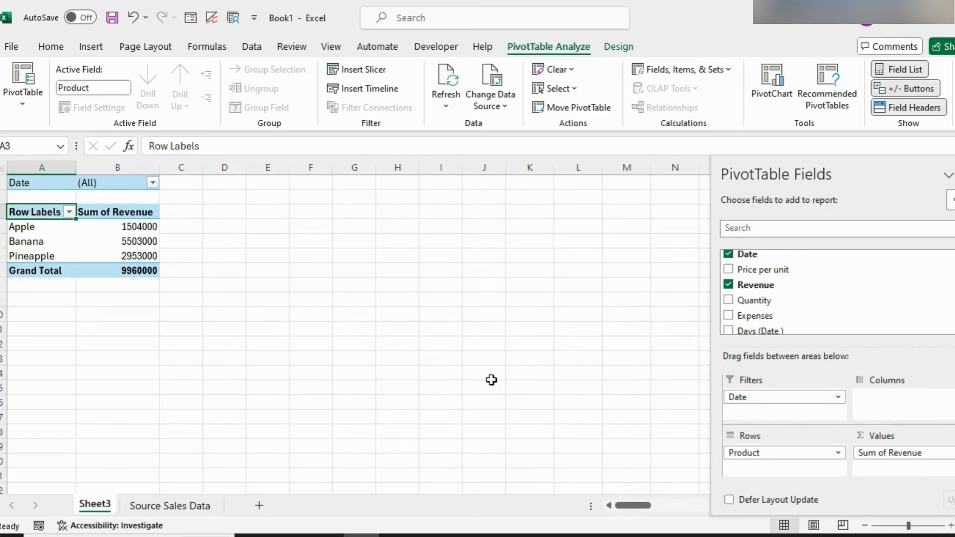
# Try filtering the pivot table to the date 6/1/2023 and remove the Date filter field again.
pyautogui.click(151, 183)
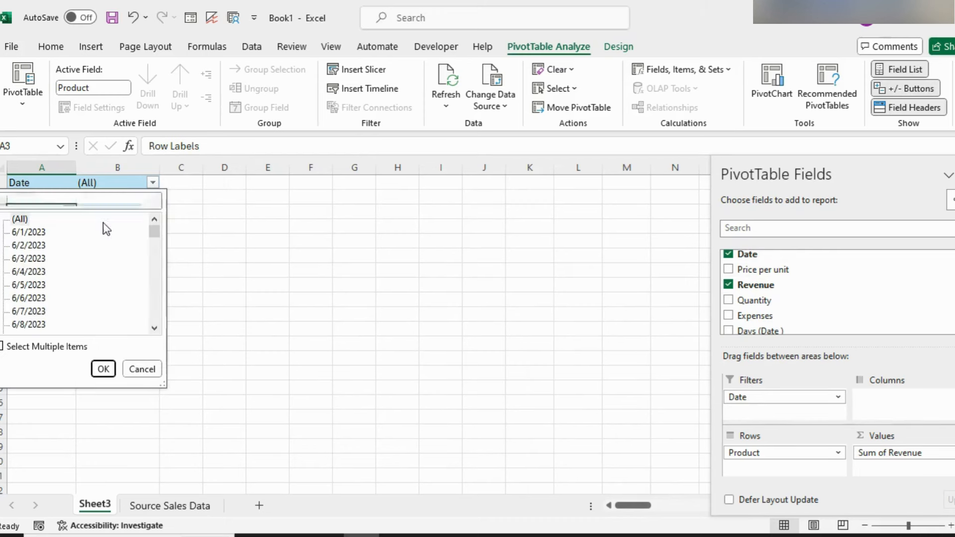
pyautogui.moveTo(159, 234)
pyautogui.mouseDown()
pyautogui.moveTo(159, 260)
pyautogui.moveTo(159, 224)
pyautogui.mouseUp()
pyautogui.click(42, 232)
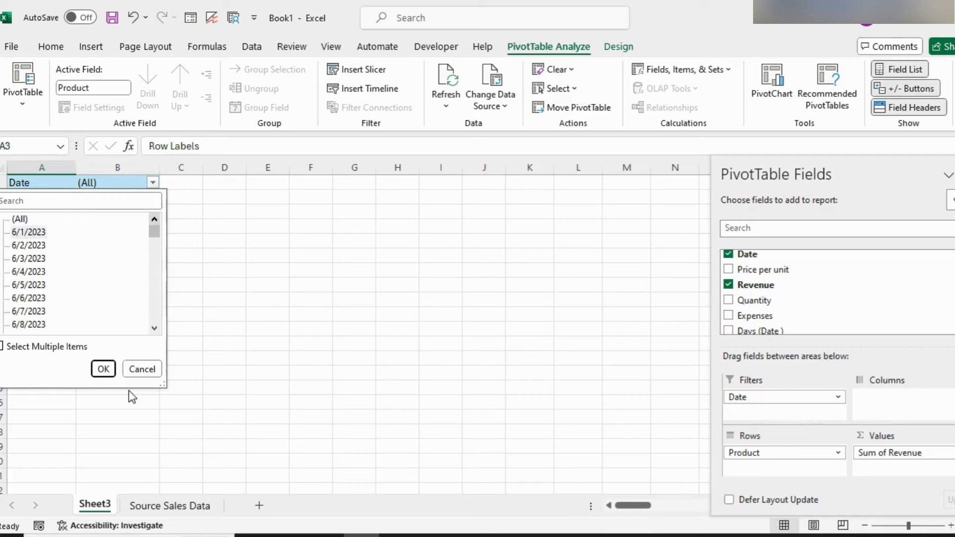
pyautogui.click(105, 369)
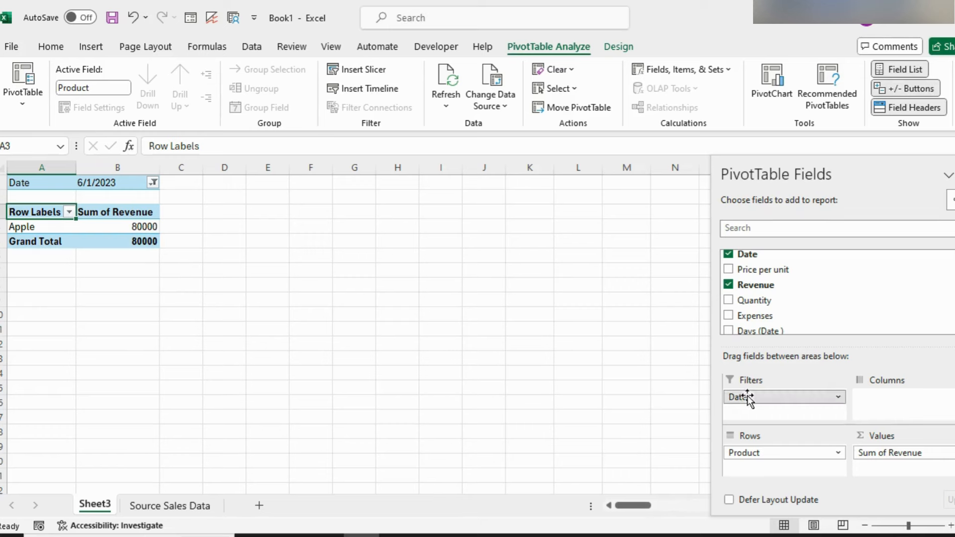
pyautogui.moveTo(747, 396); pyautogui.dragTo(594, 355)
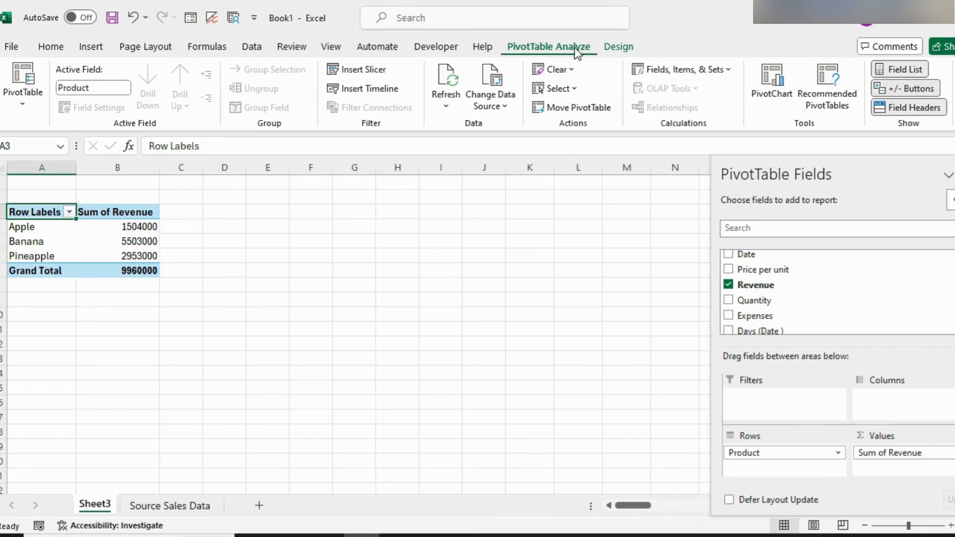
# Insert a timeline for the Date field and place it just beside the pivot table, starting around column D.
pyautogui.click(388, 90)
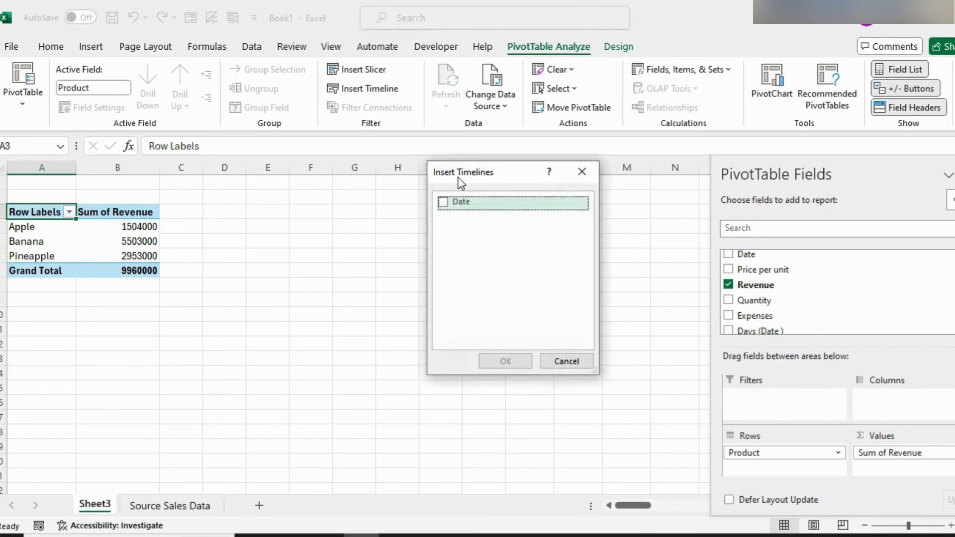
pyautogui.click(449, 202)
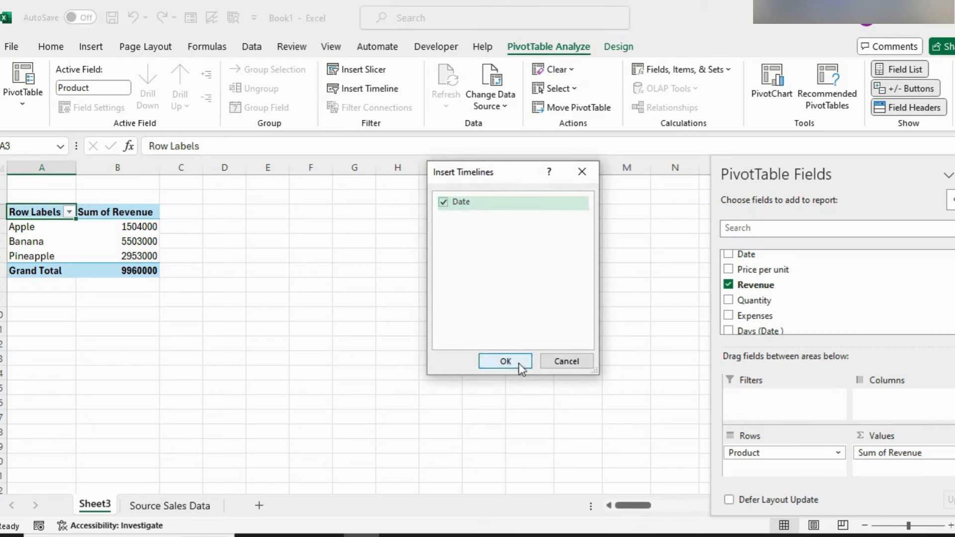
pyautogui.click(505, 361)
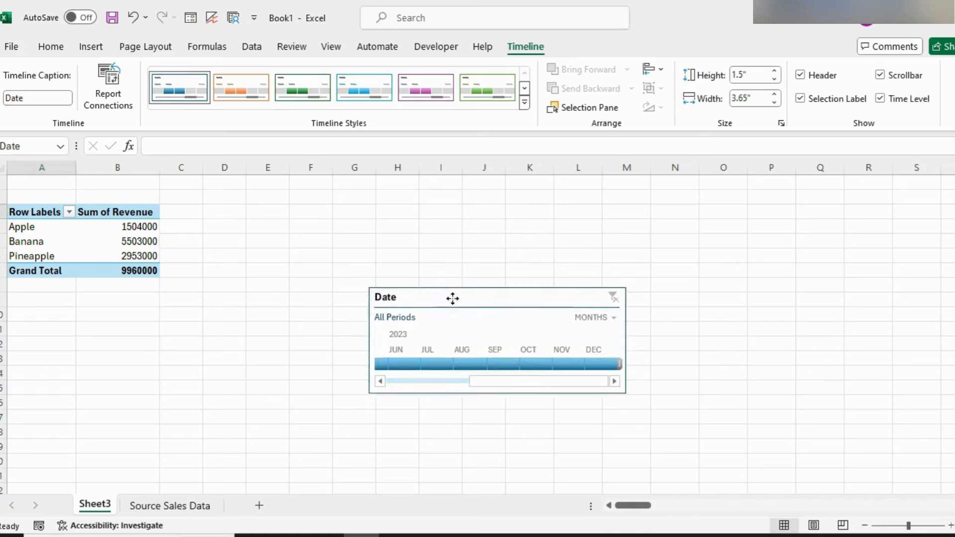
pyautogui.moveTo(452, 298); pyautogui.dragTo(288, 208)
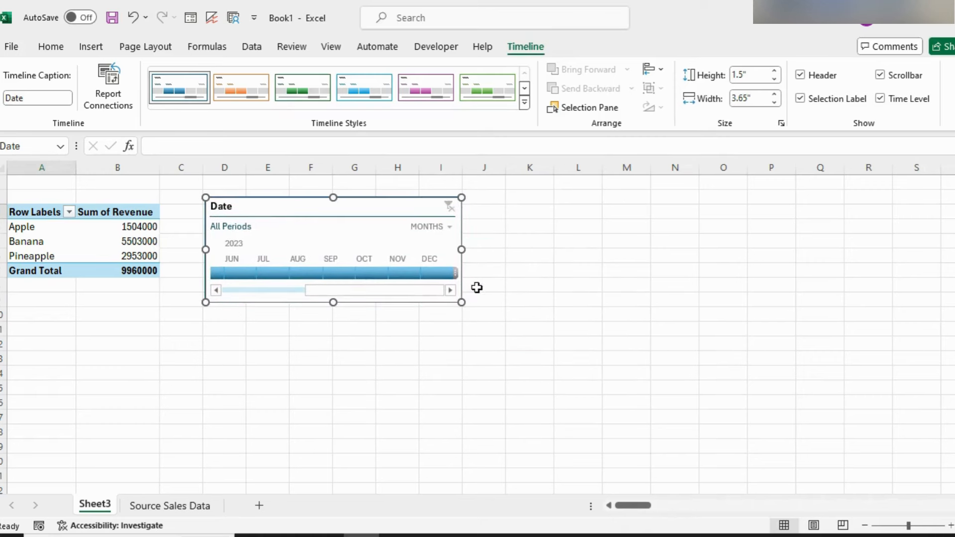
# Enlarge the Date timeline to about 6.1" wide by 1.57" high and set its time level to quarters.
pyautogui.moveTo(462, 301); pyautogui.dragTo(634, 307)
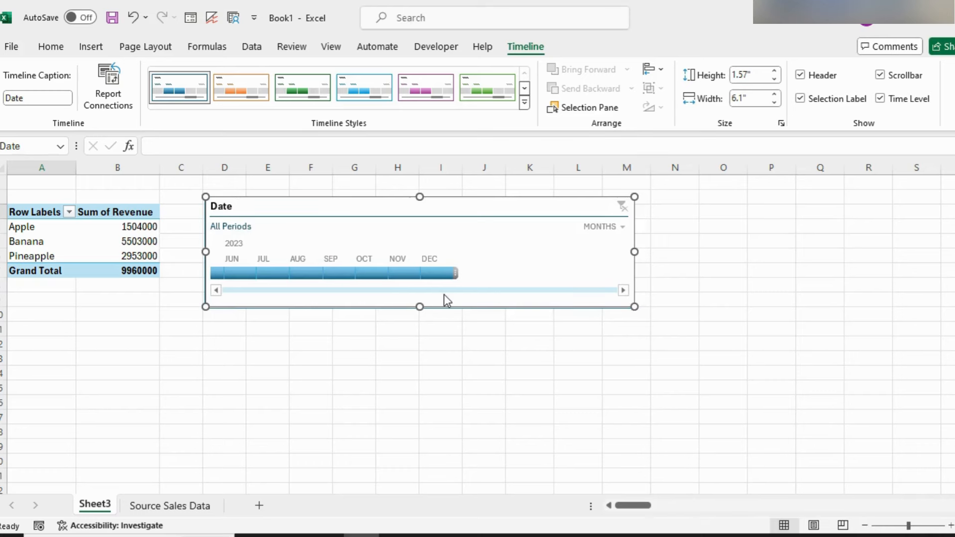
pyautogui.click(627, 228)
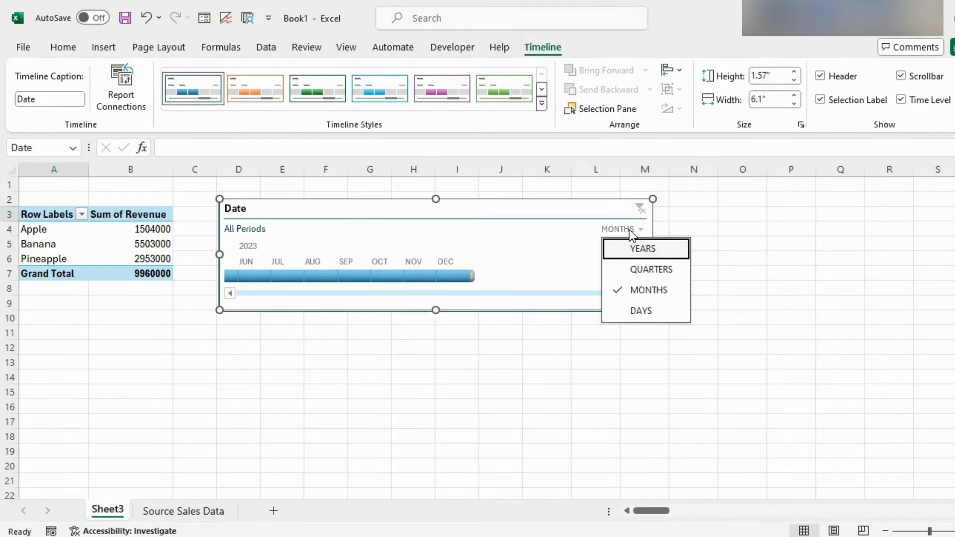
pyautogui.click(635, 268)
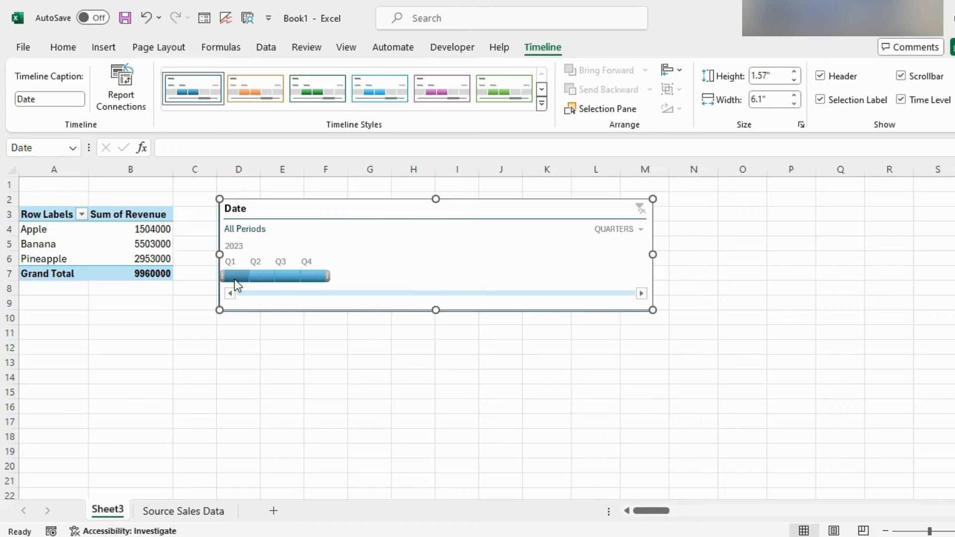
# Insert a slicer for the pivot table's Country field and place it just below the pivot table.
pyautogui.click(138, 228)
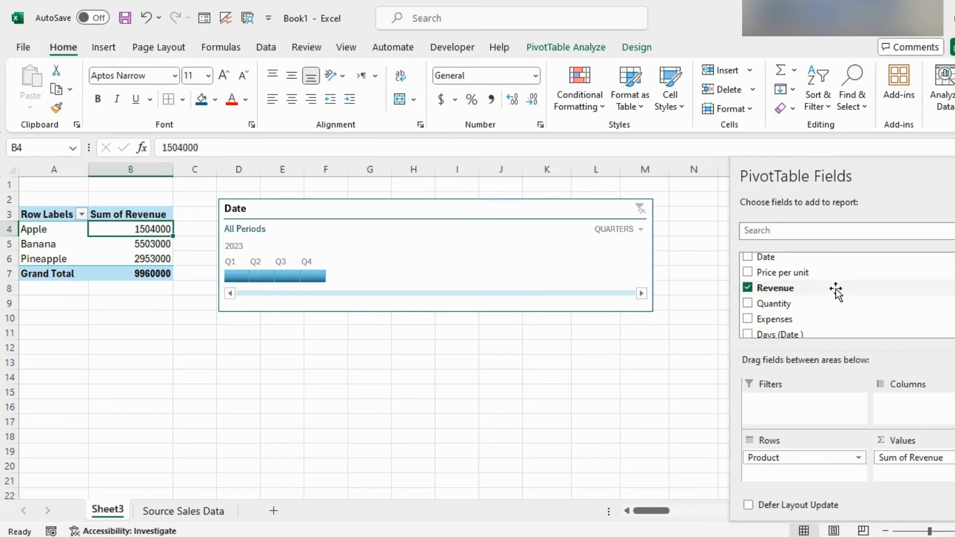
pyautogui.scroll(3, 836, 293)
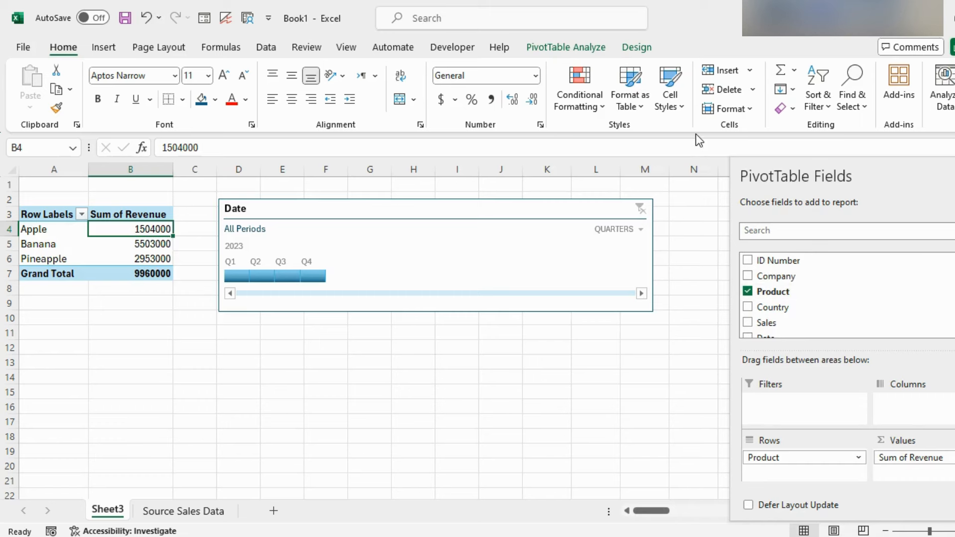
pyautogui.click(542, 47)
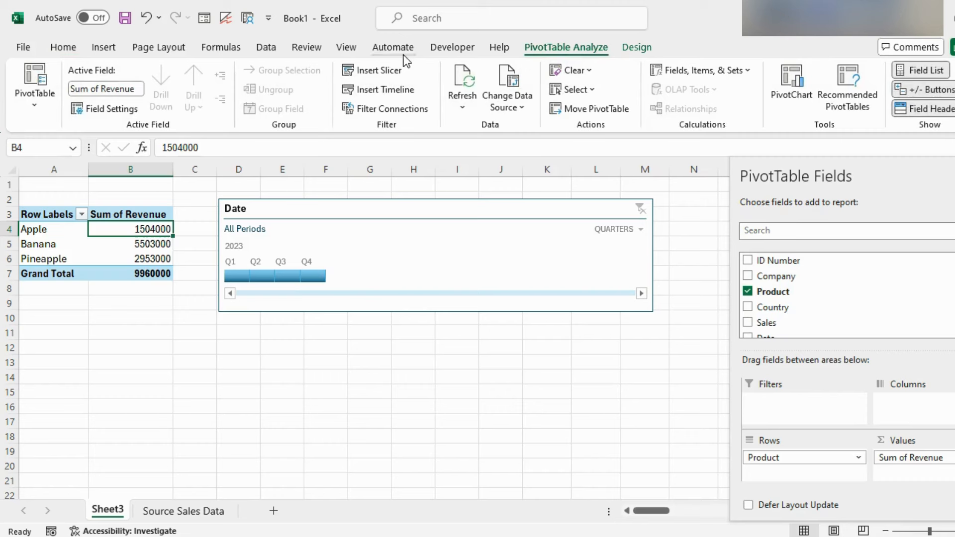
pyautogui.click(385, 70)
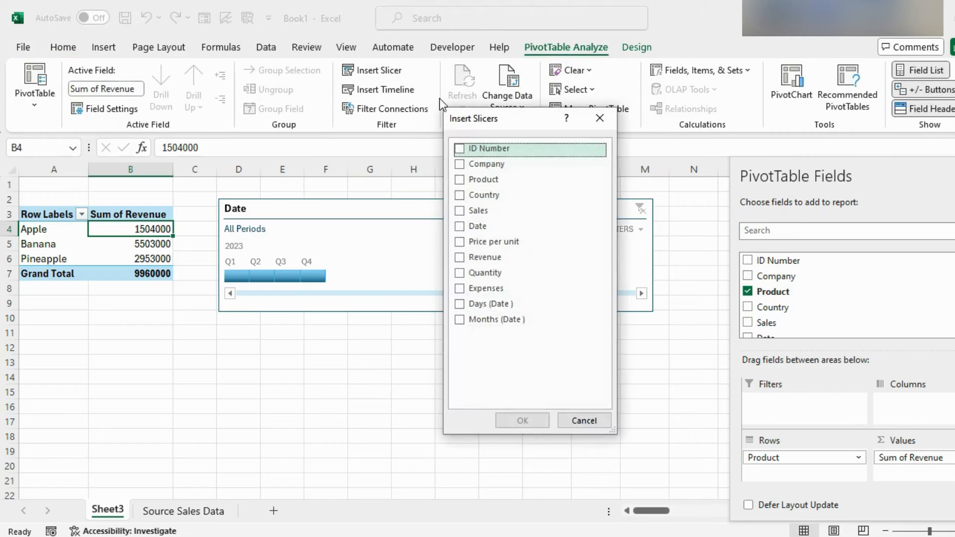
pyautogui.click(486, 195)
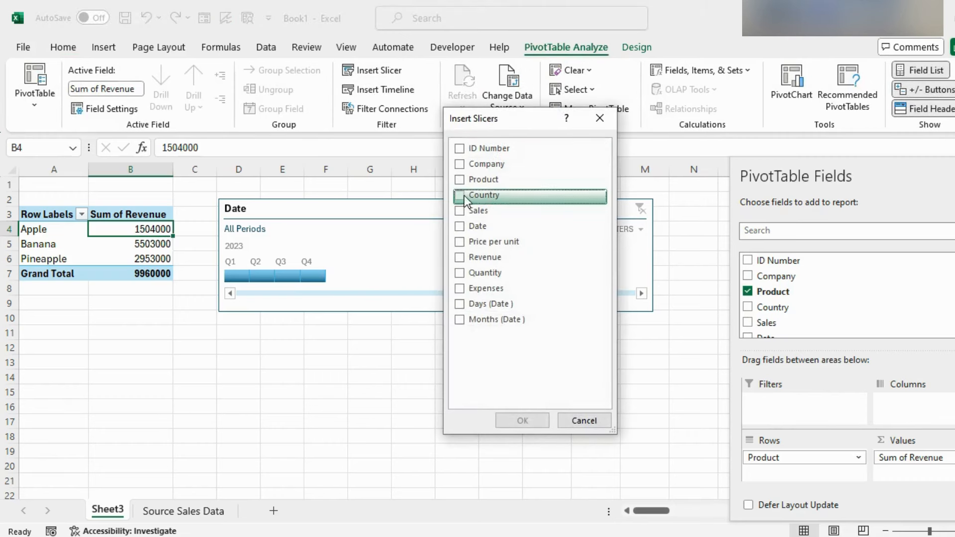
pyautogui.click(522, 421)
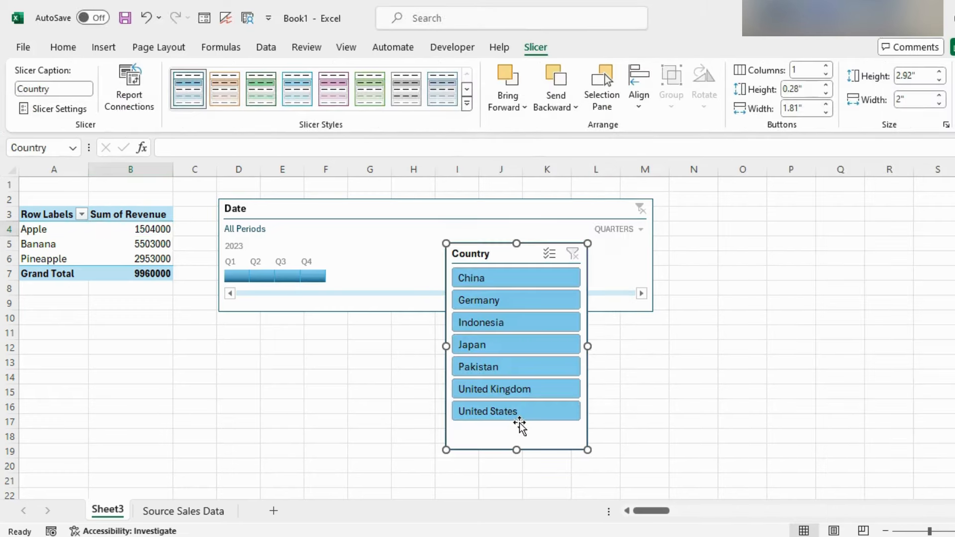
pyautogui.moveTo(511, 254); pyautogui.dragTo(132, 301)
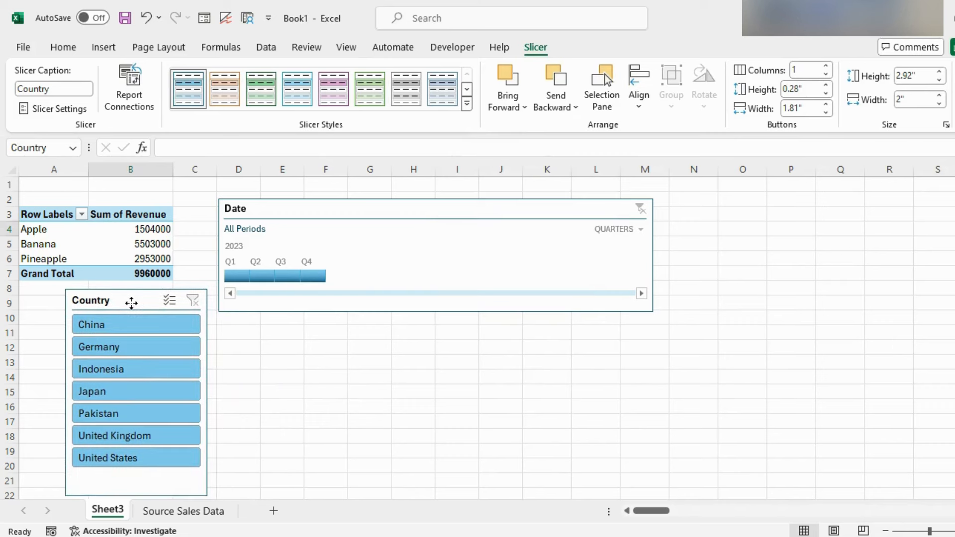
# Try filtering with the Country slicer by China, Germany, and Germany, Indonesia, United Kingdom and United States together, and clear the filter.
pyautogui.click(182, 331)
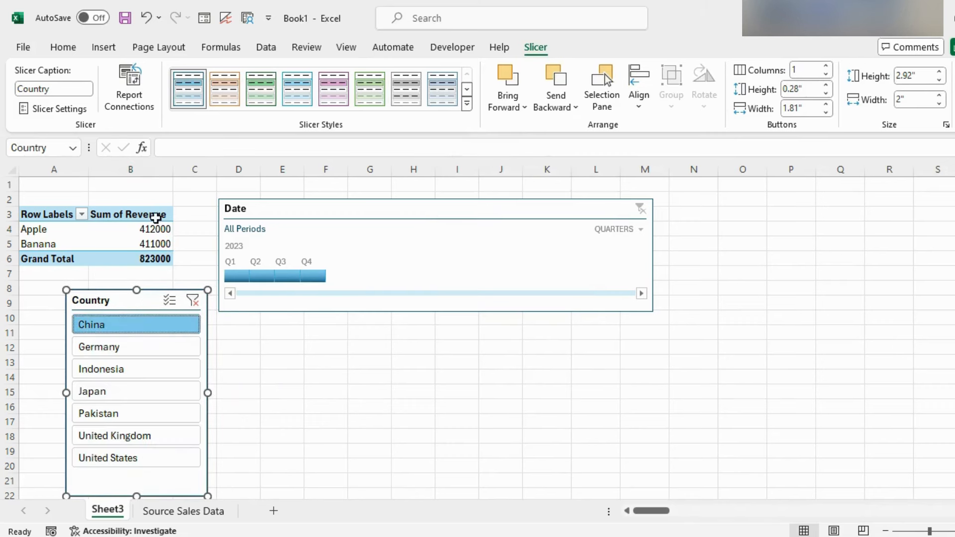
pyautogui.click(133, 345)
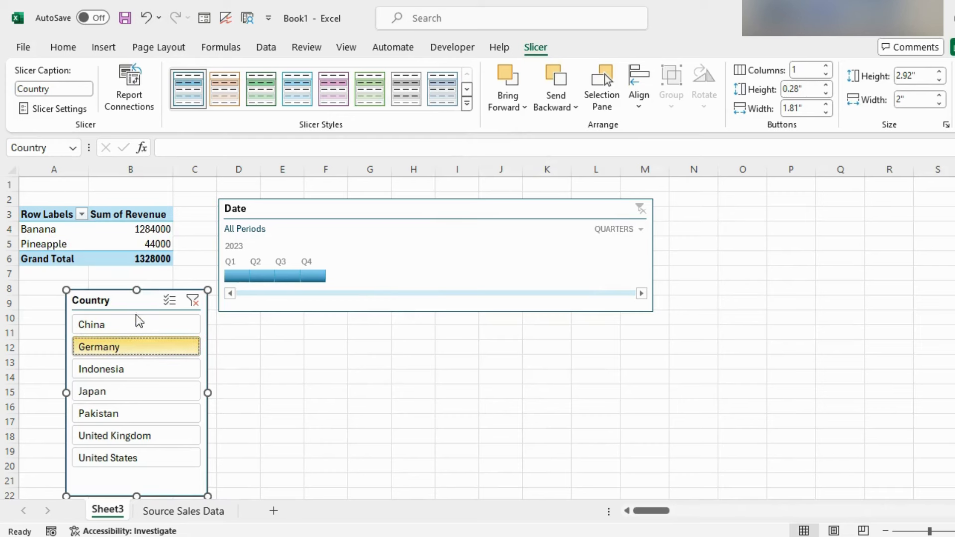
pyautogui.click(170, 299)
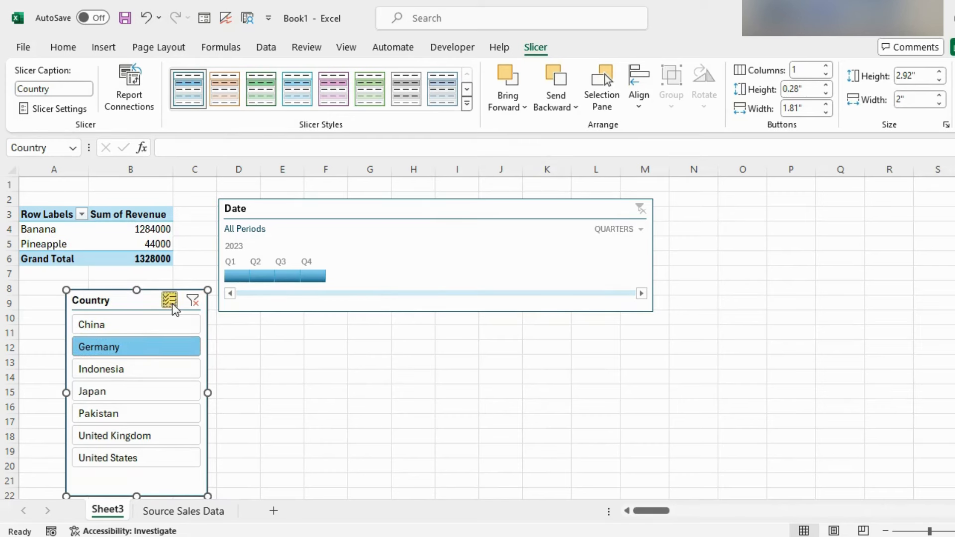
pyautogui.click(131, 369)
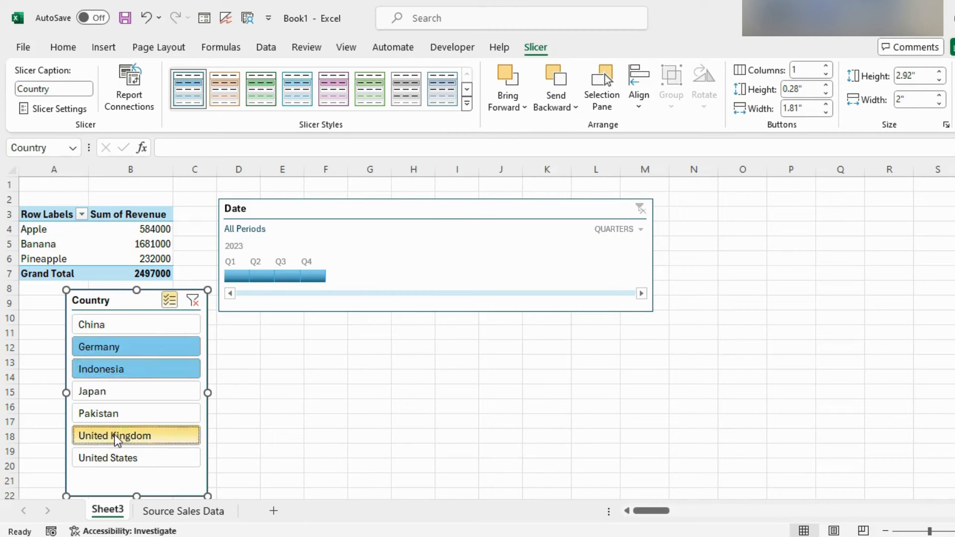
pyautogui.click(142, 436)
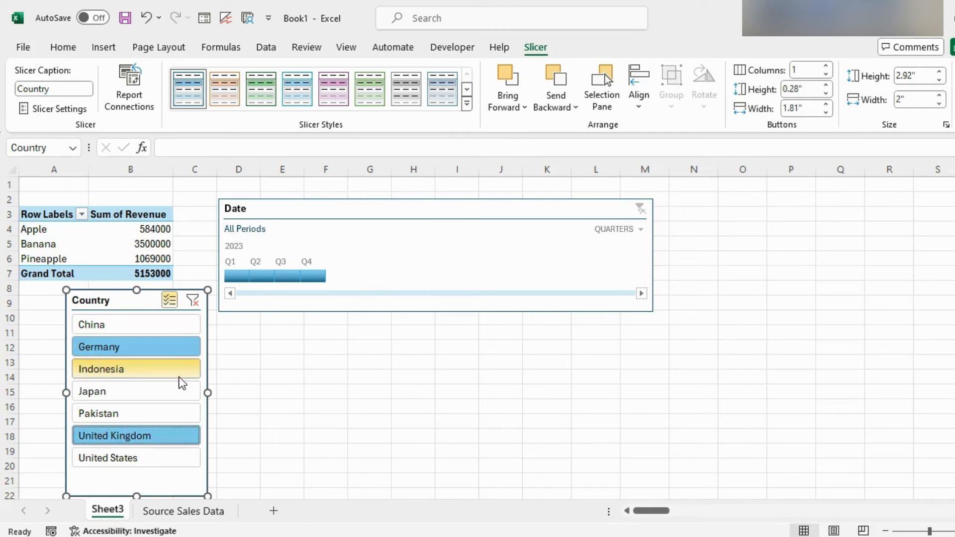
pyautogui.click(155, 453)
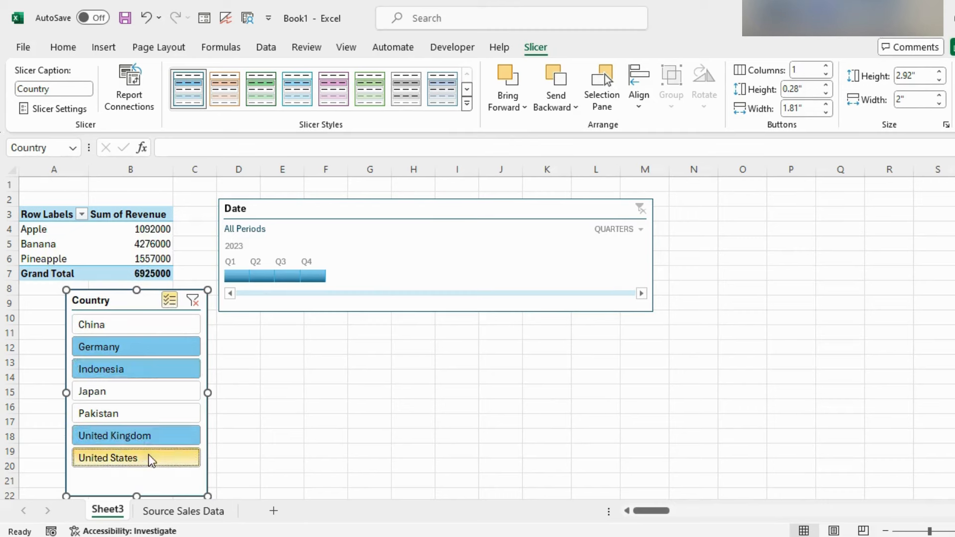
pyautogui.click(193, 301)
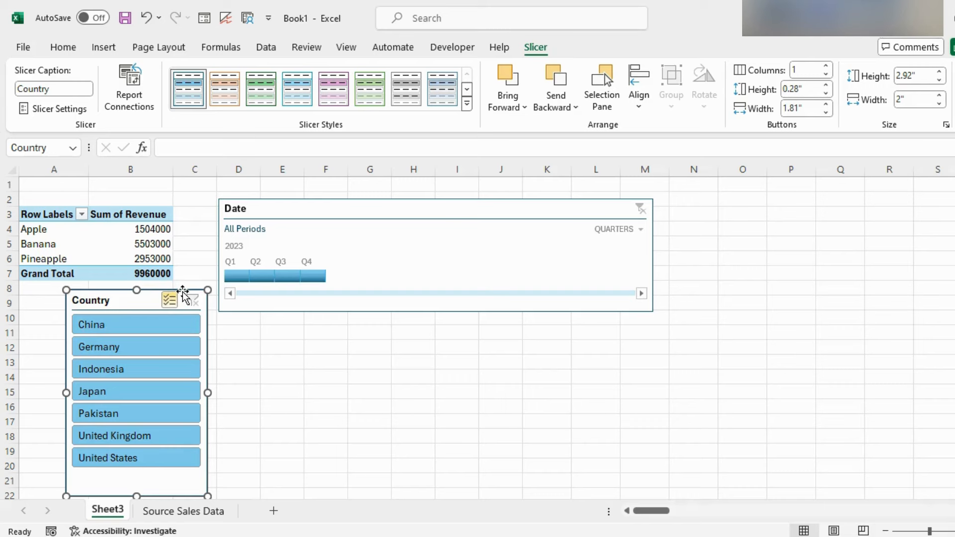
# Delete the Country slicer and the Date timeline from the sheet.
pyautogui.press('Escape')
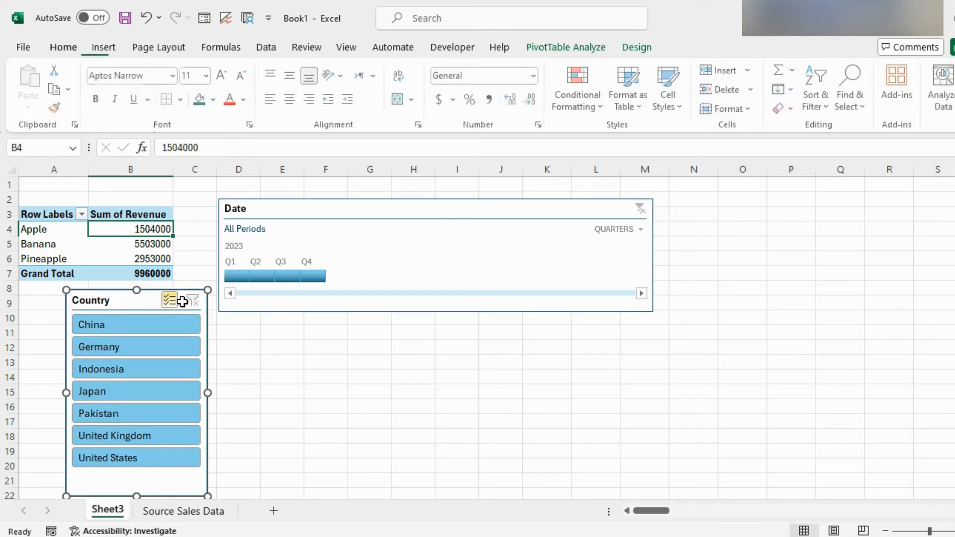
pyautogui.click(350, 209)
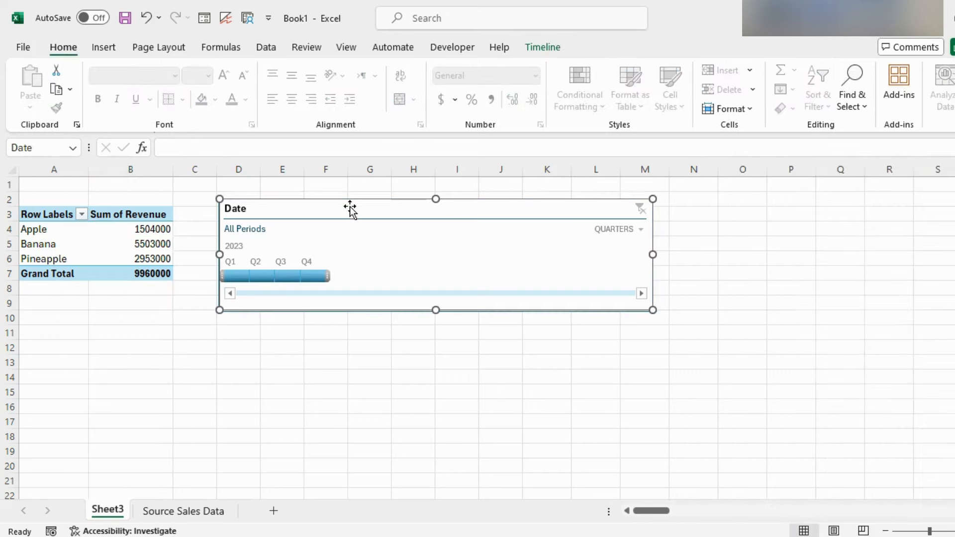
pyautogui.press('Delete')
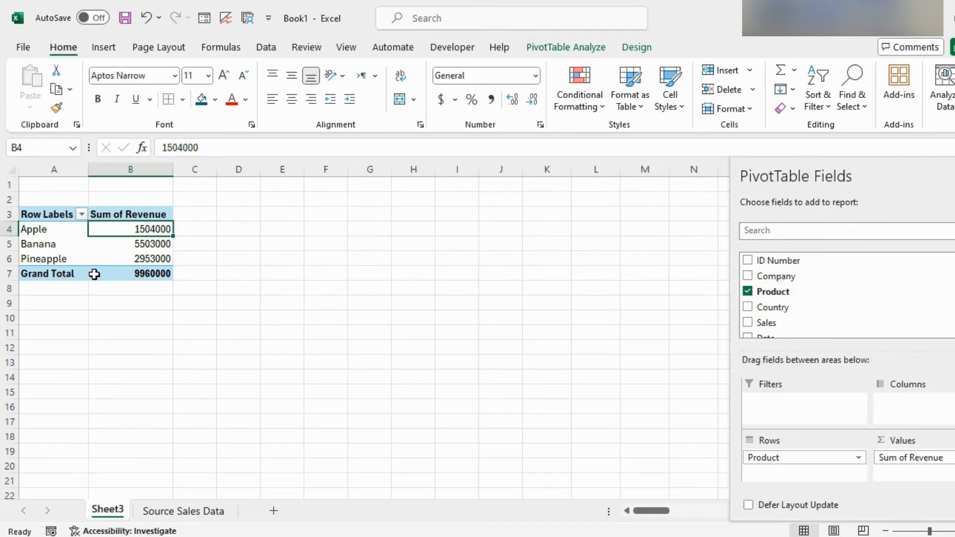
# Insert a column PivotChart of revenue by product and place it beside the pivot table, starting around column E.
pyautogui.click(540, 50)
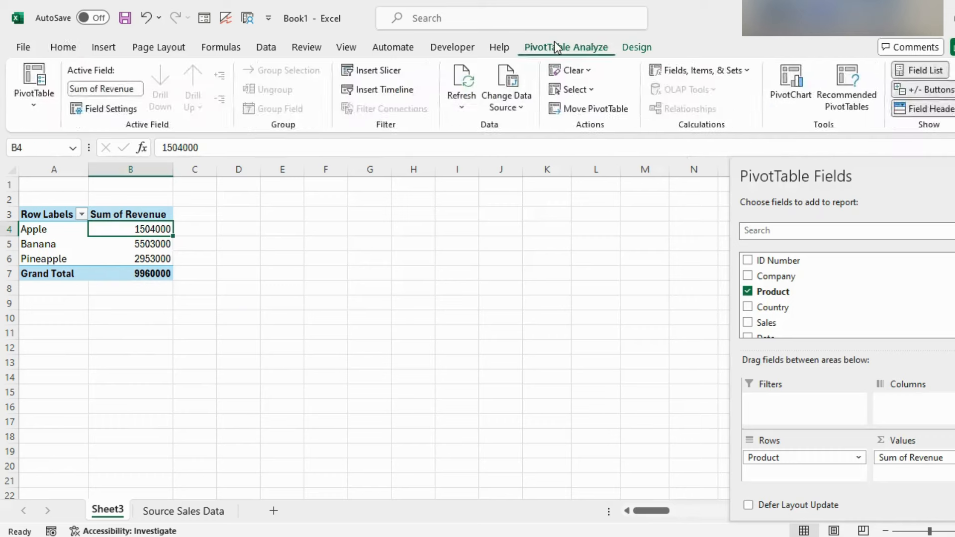
pyautogui.click(799, 87)
pyautogui.moveTo(488, 201)
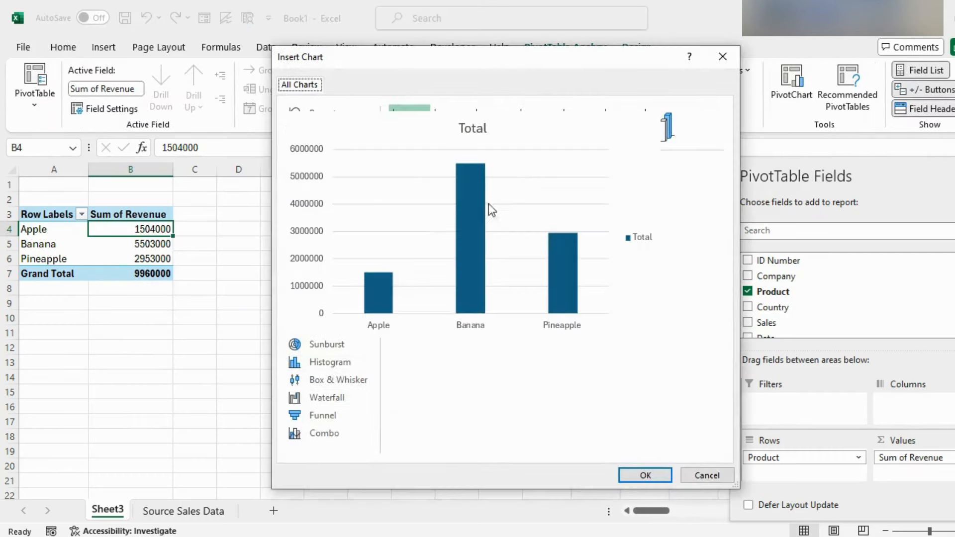
pyautogui.click(627, 476)
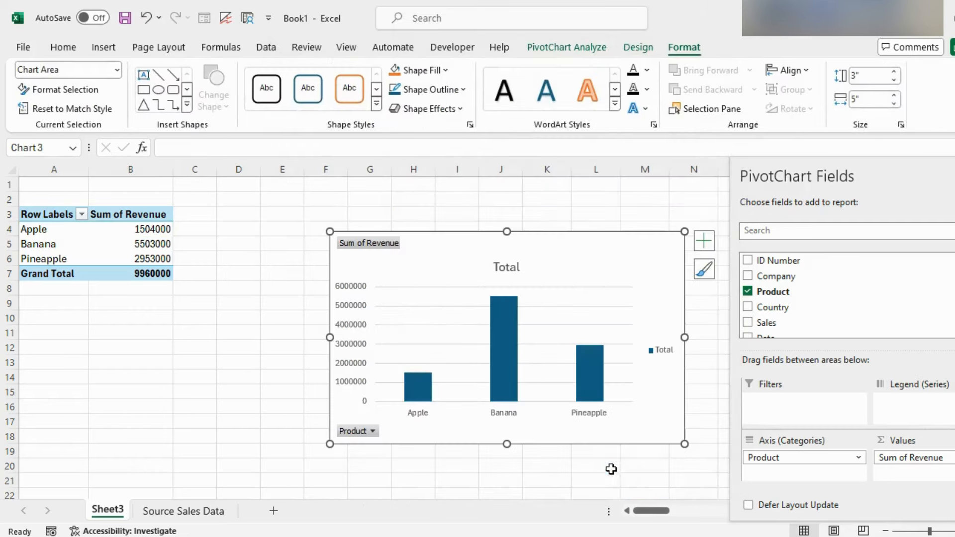
pyautogui.moveTo(468, 261); pyautogui.dragTo(397, 204)
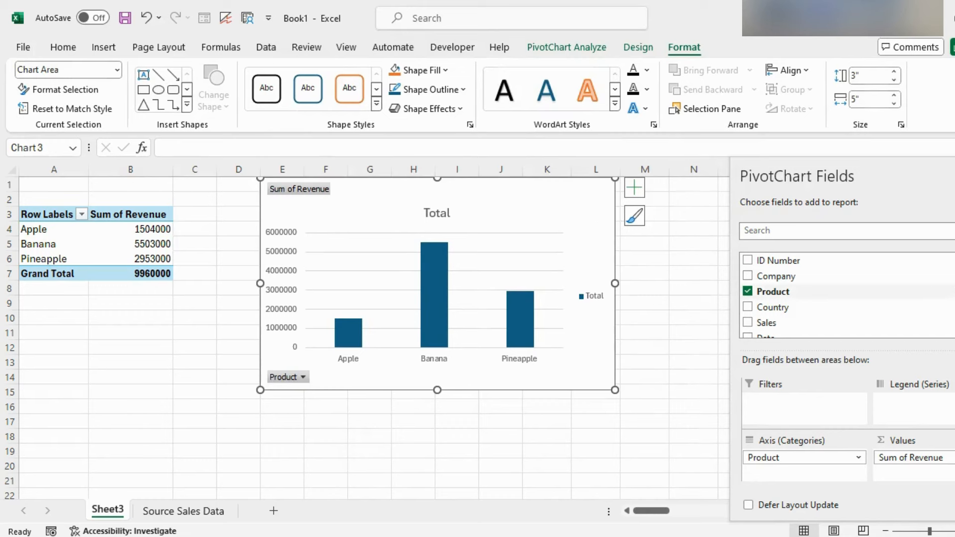
# Try adding Country as a second value field in the PivotChart and remove it again.
pyautogui.scroll(-1, 796, 296)
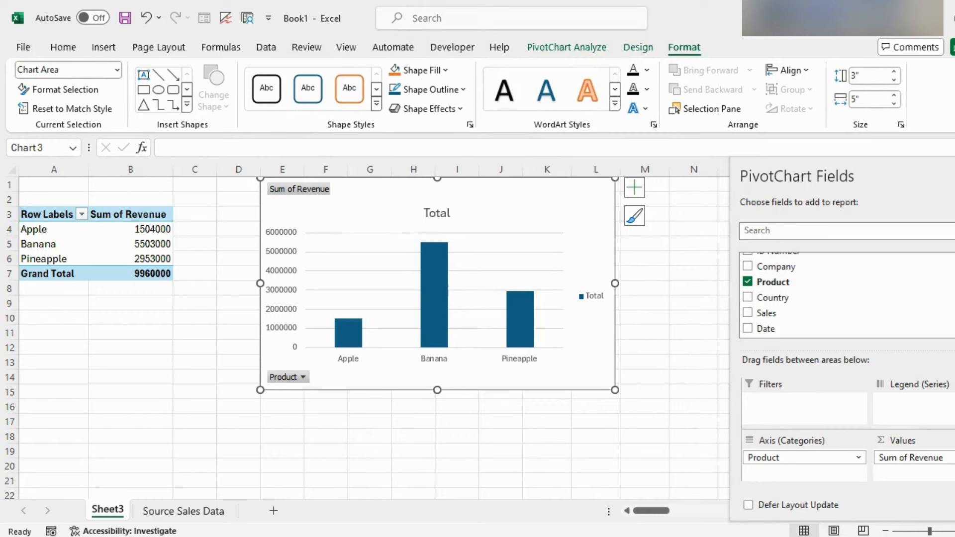
pyautogui.scroll(-1, 795, 295)
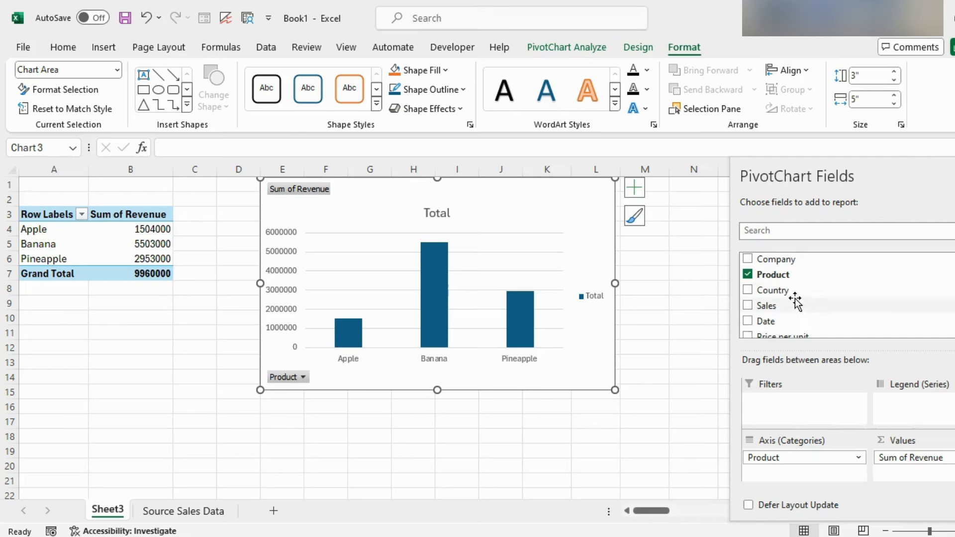
pyautogui.moveTo(793, 296); pyautogui.dragTo(895, 475)
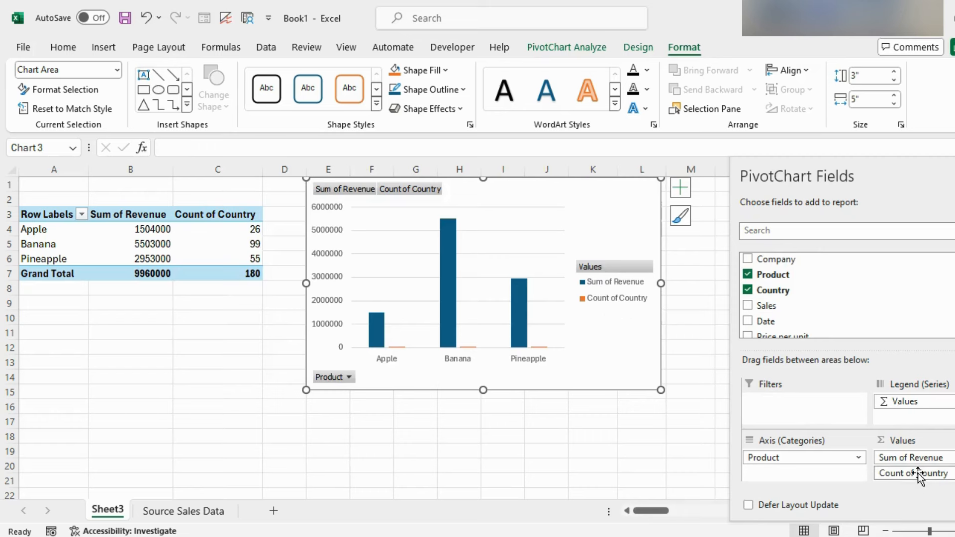
pyautogui.moveTo(917, 473); pyautogui.dragTo(669, 485)
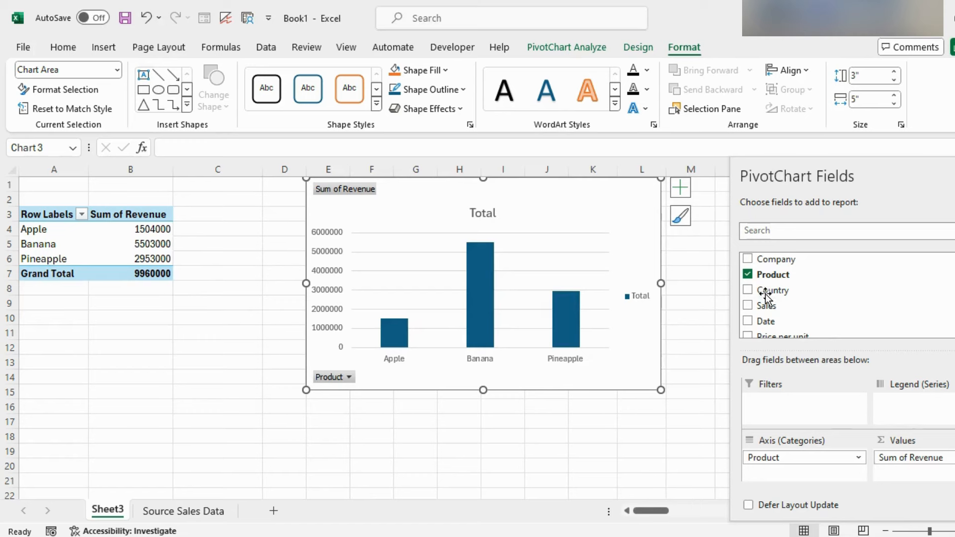
# Try Country as the PivotChart's report filter, view its list of countries and remove the filter field again.
pyautogui.moveTo(763, 291); pyautogui.dragTo(780, 398)
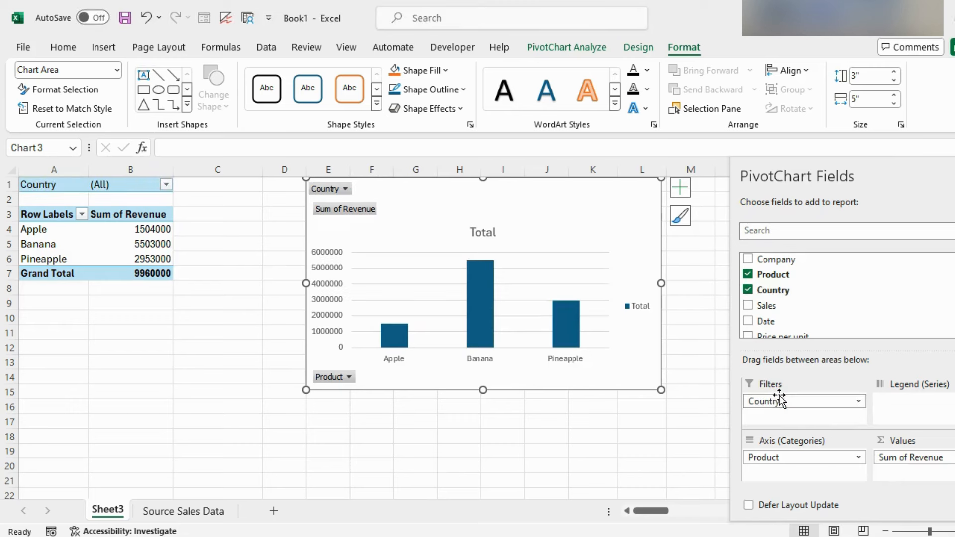
pyautogui.click(344, 189)
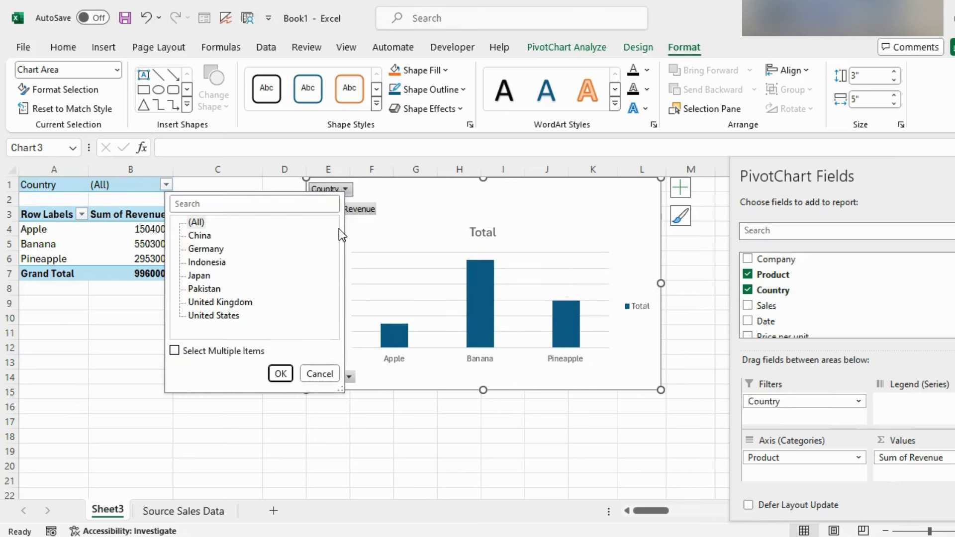
pyautogui.click(404, 189)
pyautogui.moveTo(760, 401); pyautogui.dragTo(505, 437)
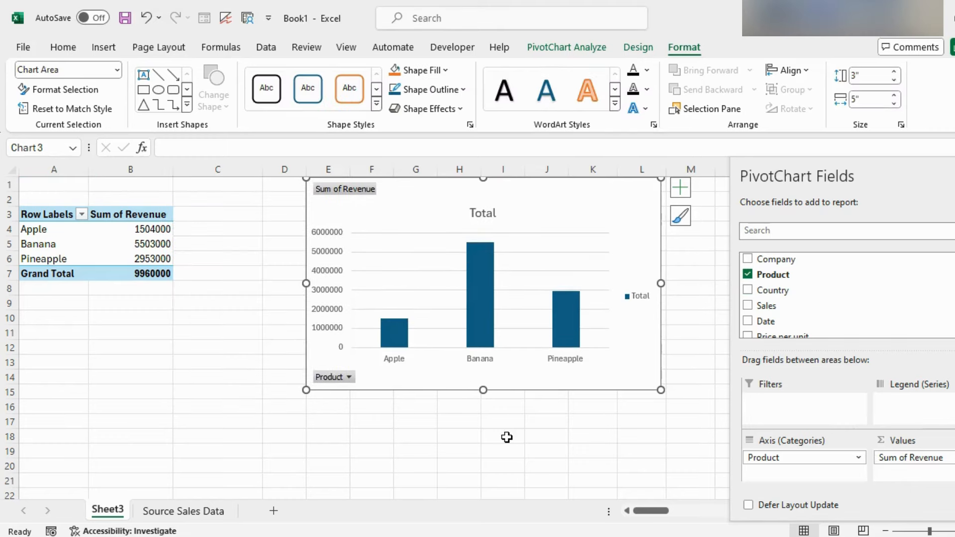
# Create a second, empty PivotTable on a new worksheet from the table on the Source Sales Data sheet.
pyautogui.click(199, 510)
pyautogui.click(277, 320)
pyautogui.scroll(1, 278, 320)
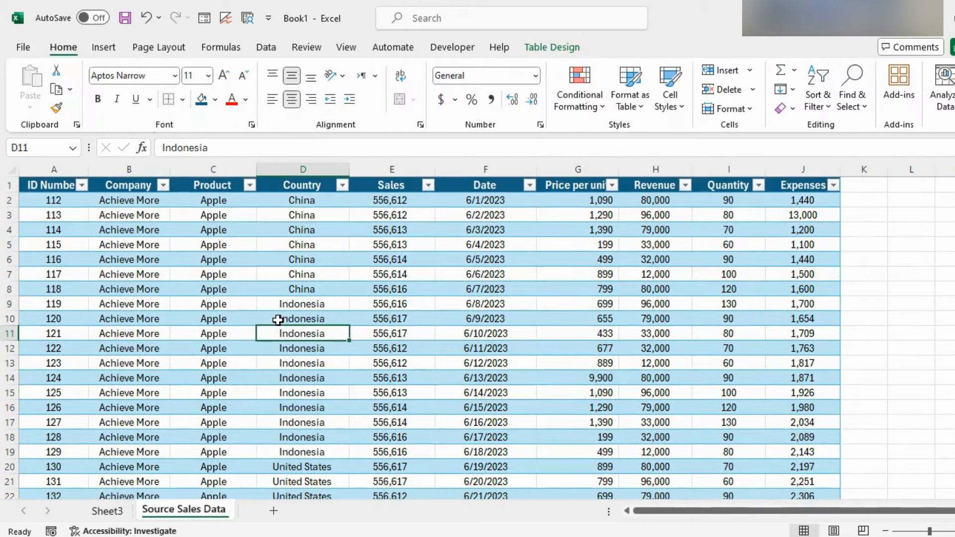
pyautogui.click(105, 48)
pyautogui.click(34, 79)
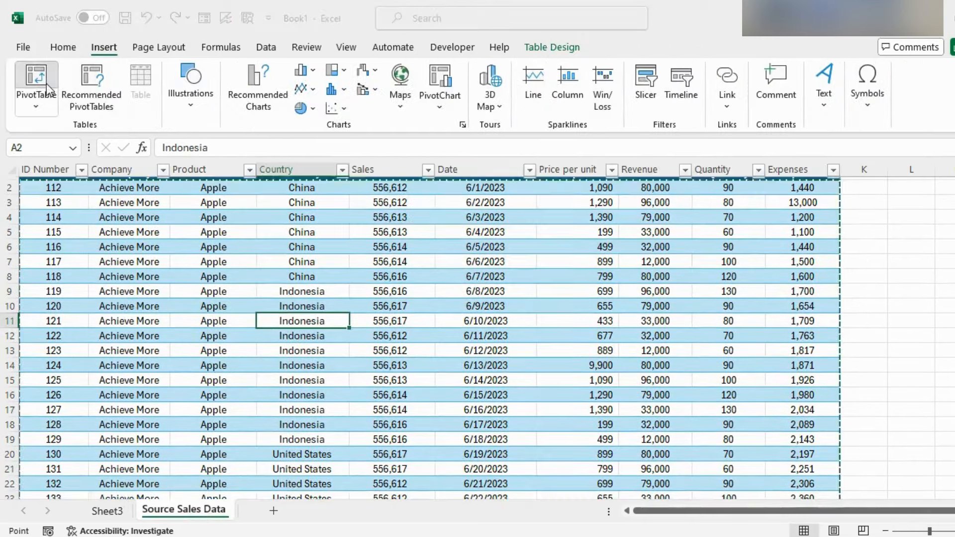
pyautogui.click(579, 350)
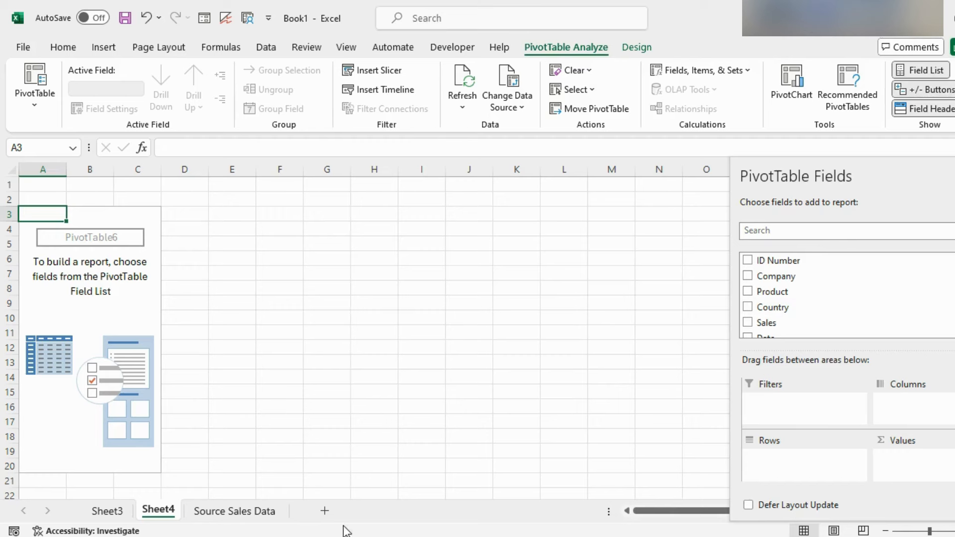
# Check the source sales table's columns and start a calculated field named Profit for the empty PivotTable on Sheet4.
pyautogui.click(271, 512)
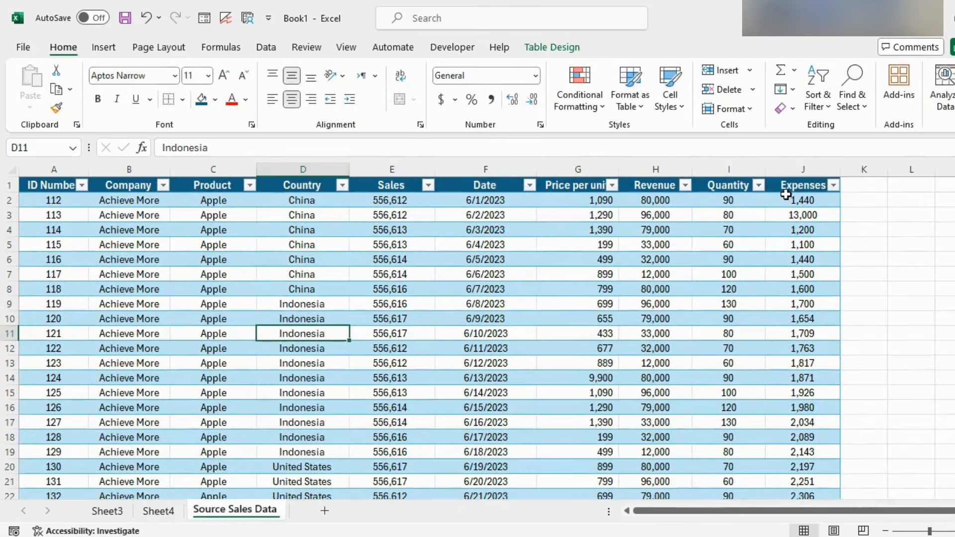
pyautogui.click(175, 513)
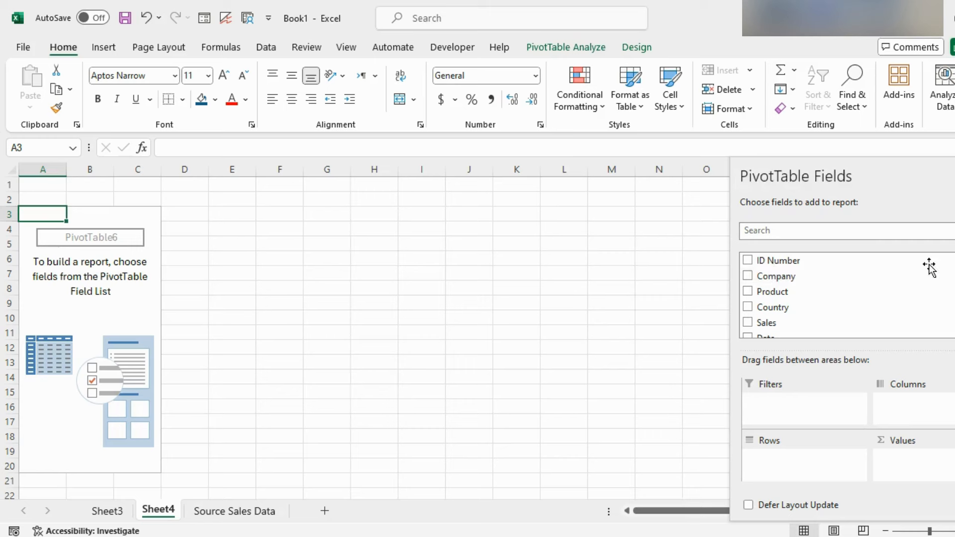
pyautogui.click(575, 49)
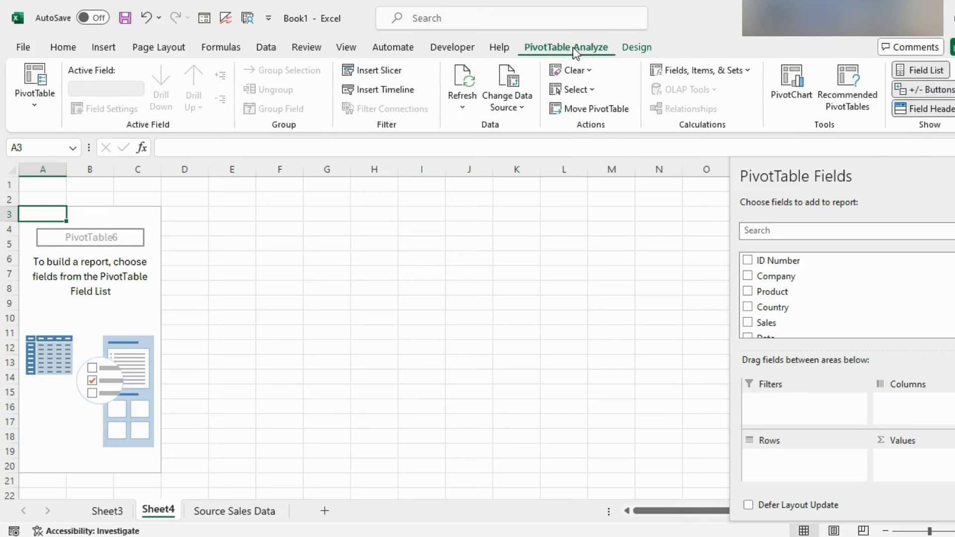
pyautogui.click(748, 70)
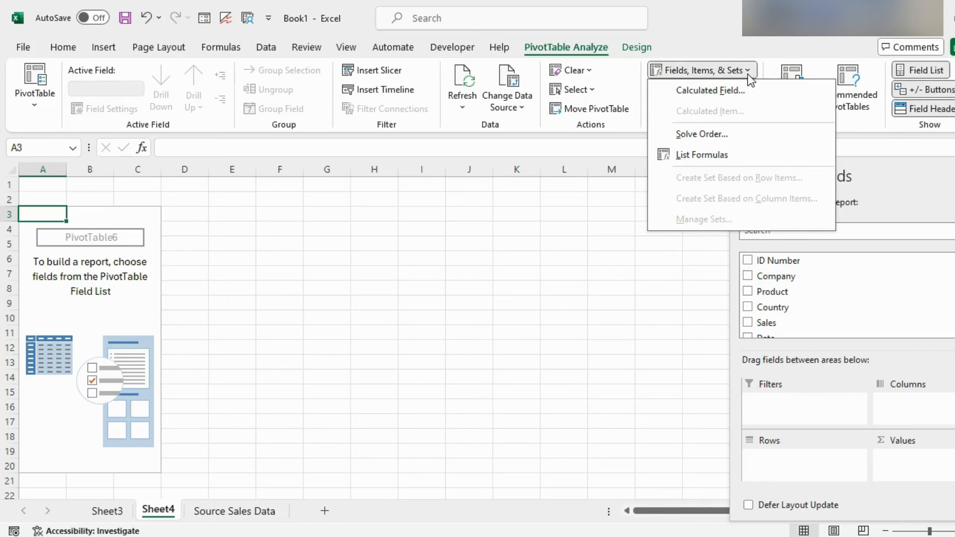
pyautogui.click(727, 91)
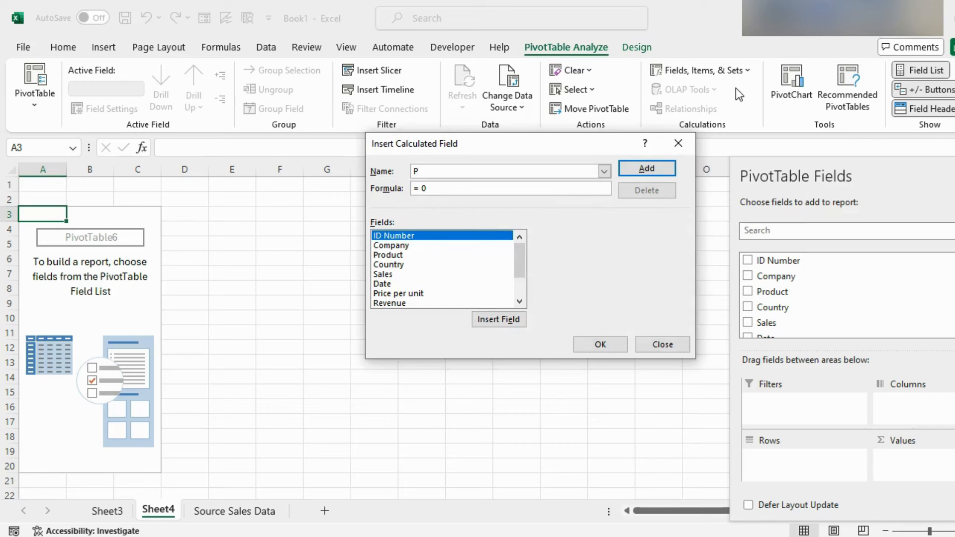
pyautogui.write('roft')
pyautogui.press('BackSpace')
pyautogui.write('it')
# Define the Profit field's formula as Revenue minus Expenses and add it to the PivotTable.
pyautogui.moveTo(519, 258); pyautogui.dragTo(520, 277)
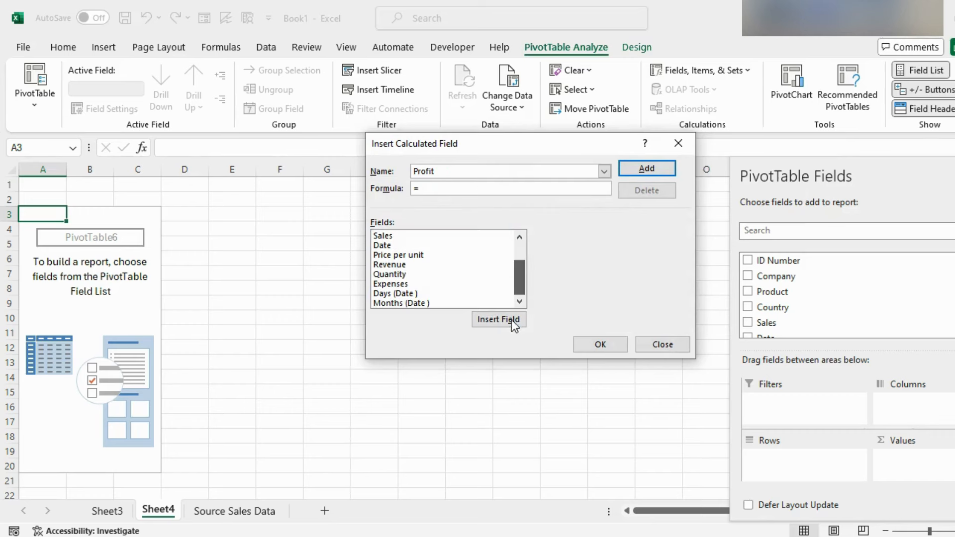
pyautogui.doubleClick(390, 264)
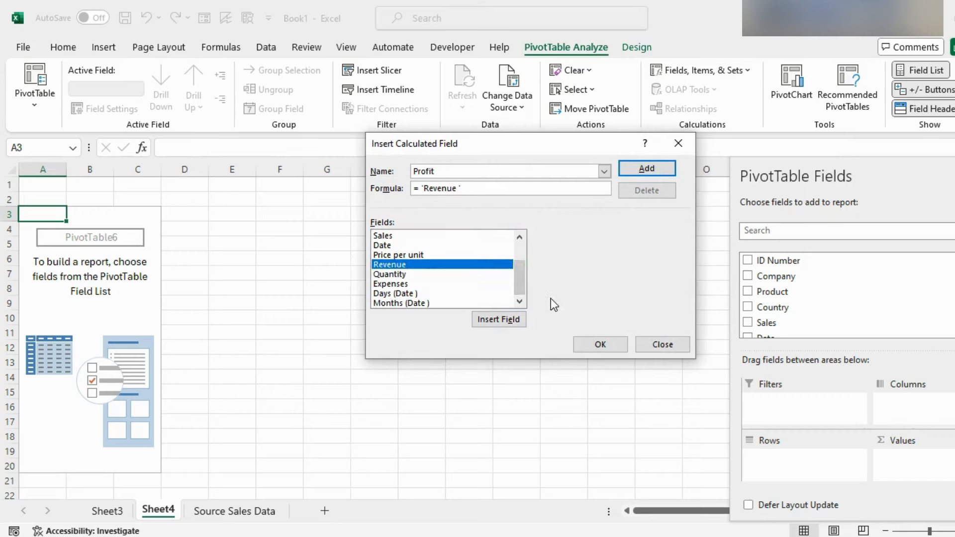
pyautogui.write('-')
pyautogui.click(386, 280)
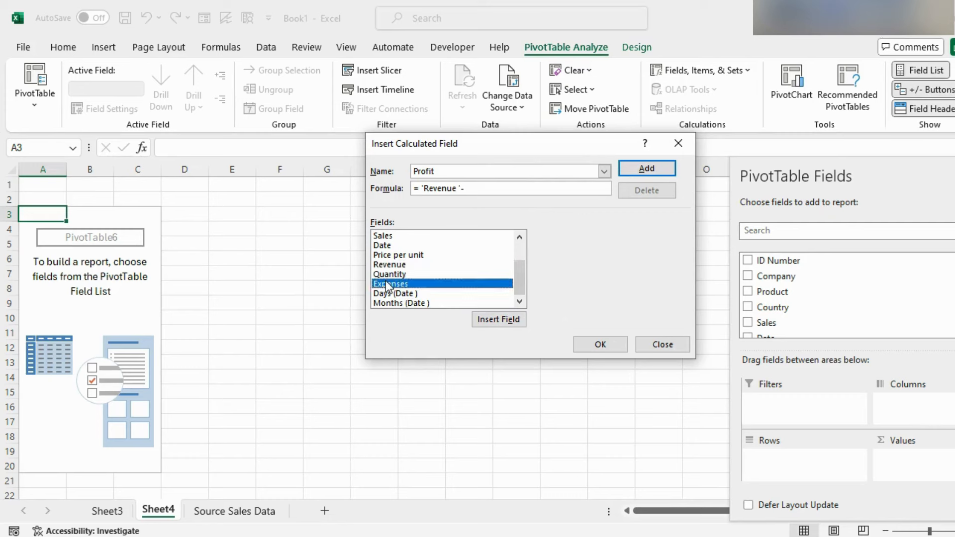
pyautogui.doubleClick(386, 281)
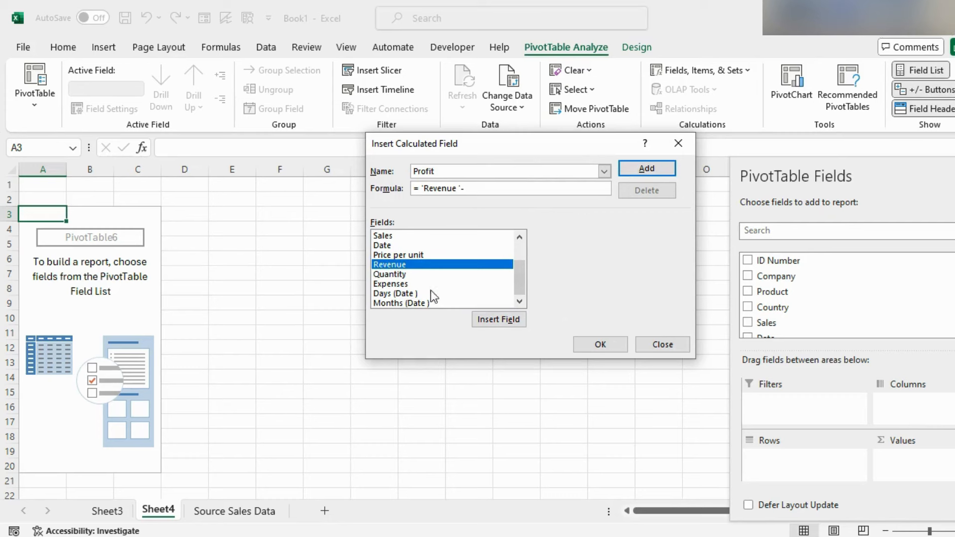
pyautogui.doubleClick(390, 284)
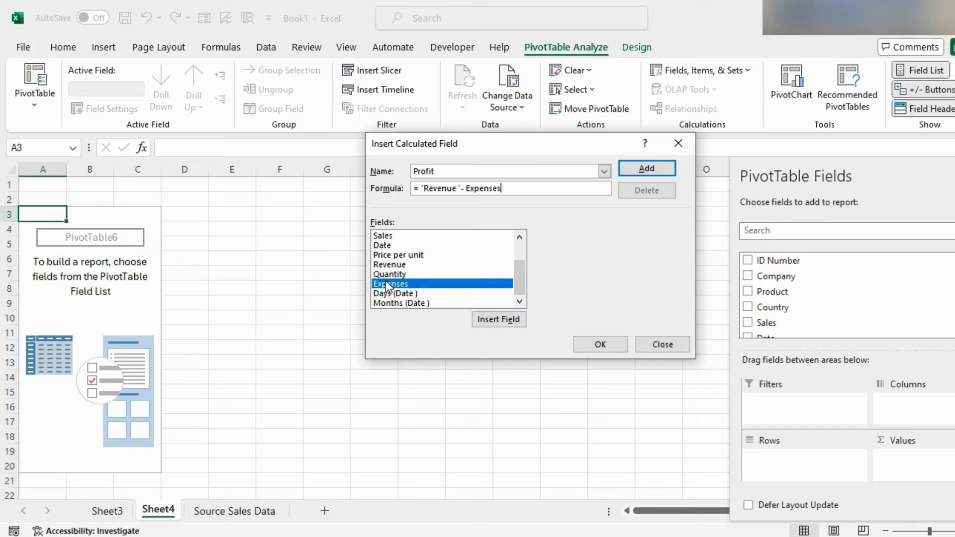
pyautogui.click(670, 167)
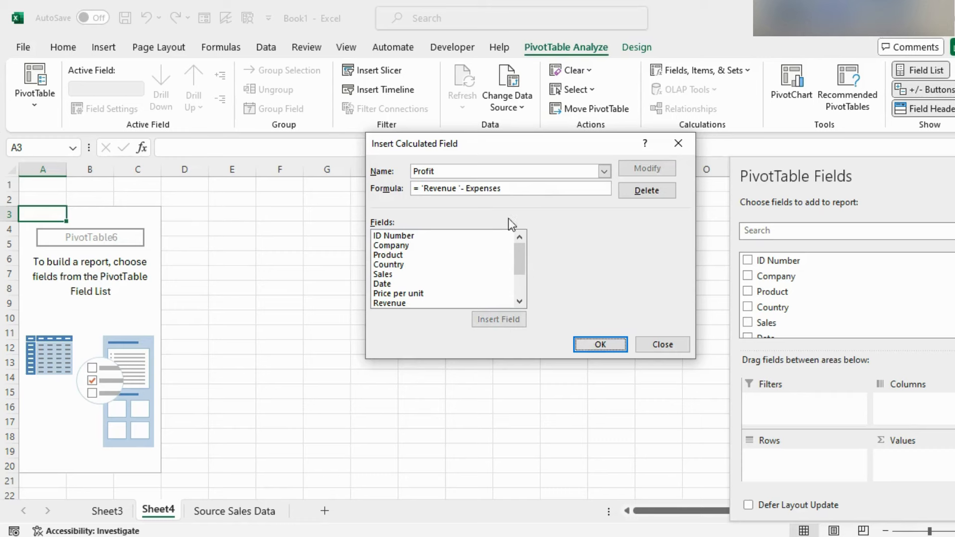
pyautogui.click(605, 344)
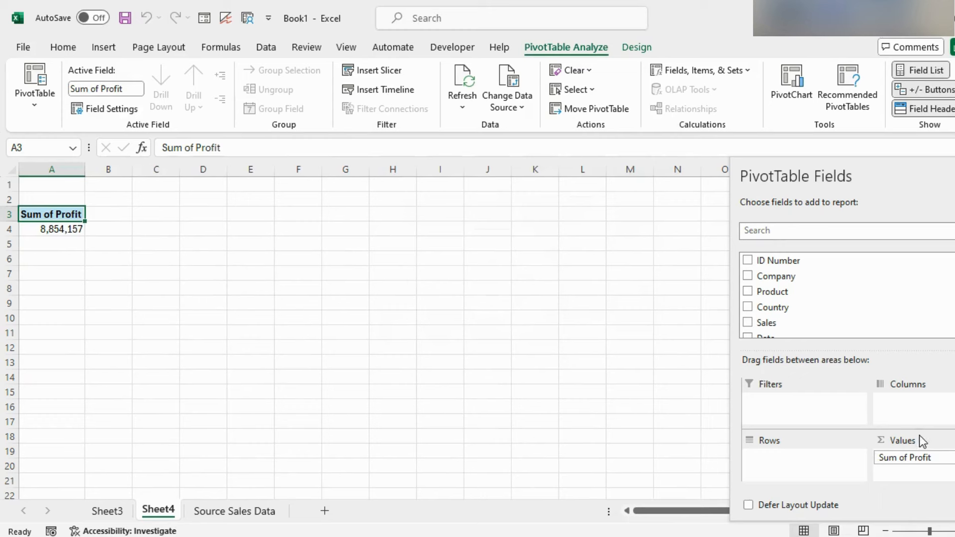
# Add the Product field to the PivotTable's rows to break profit down by product.
pyautogui.scroll(-3, 796, 296)
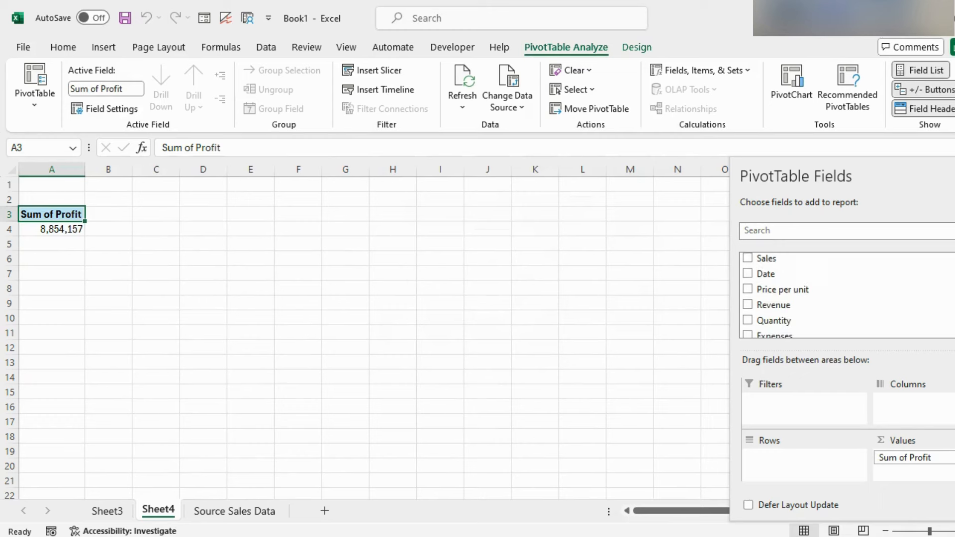
pyautogui.scroll(-1, 796, 296)
pyautogui.scroll(3, 795, 296)
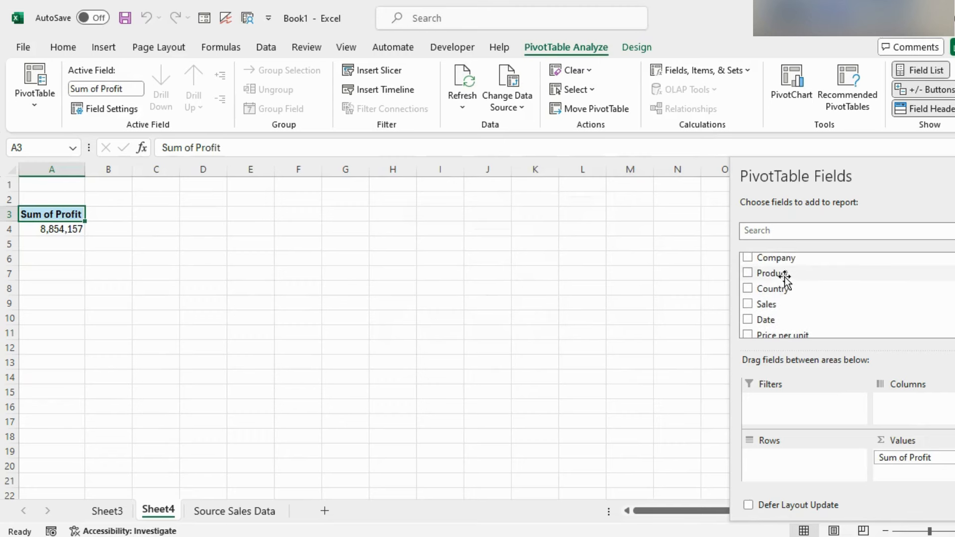
pyautogui.moveTo(788, 273); pyautogui.dragTo(794, 460)
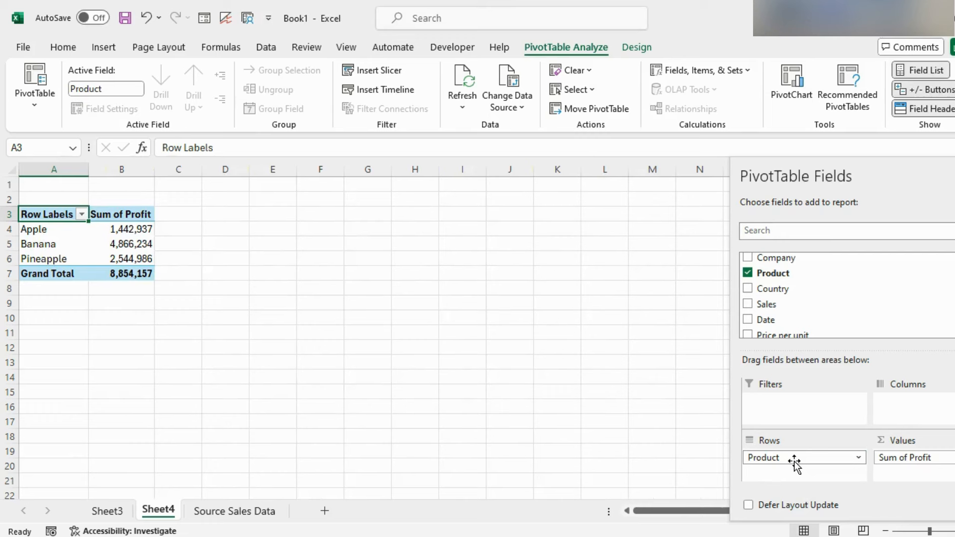
# Drill down into Apple's profit value to list its source records on a new sheet, review them and return to the PivotTable.
pyautogui.click(58, 236)
pyautogui.click(130, 229)
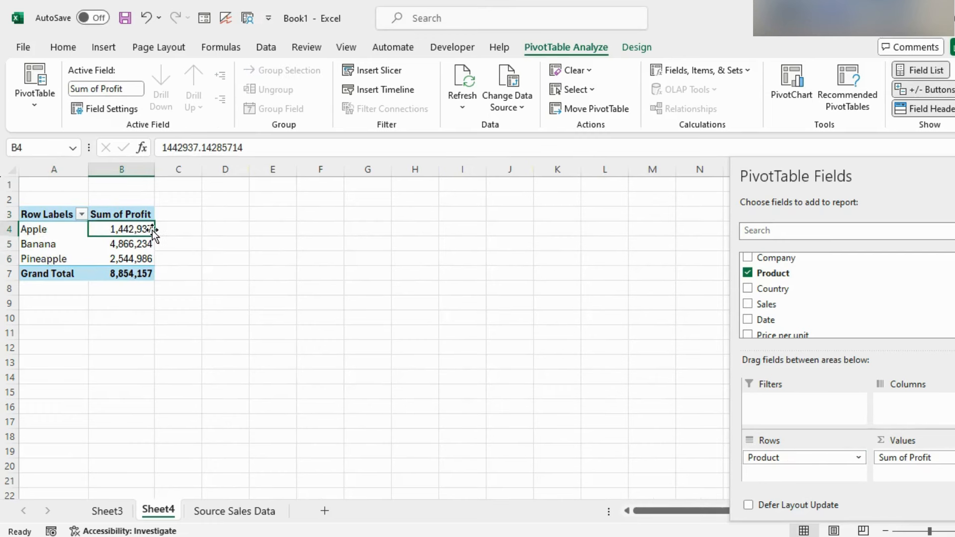
pyautogui.doubleClick(132, 229)
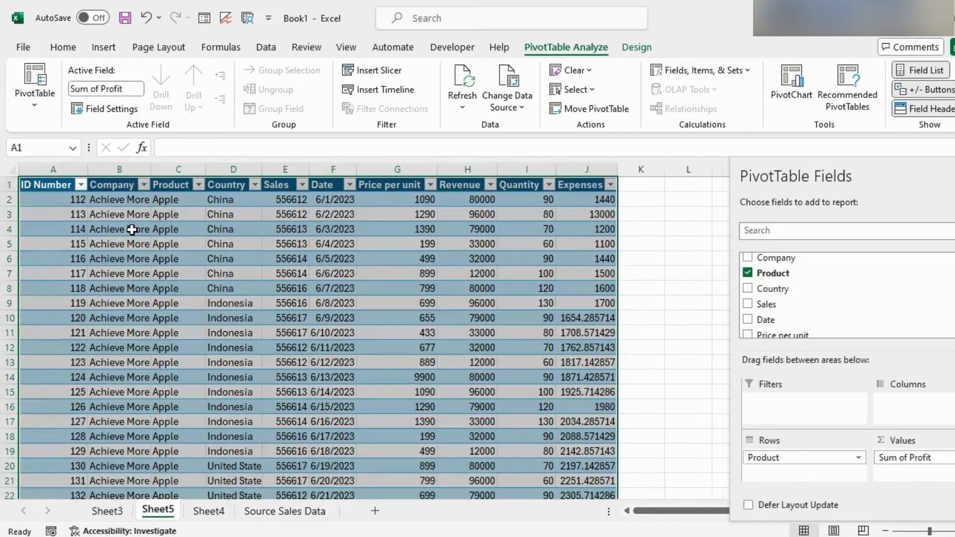
pyautogui.scroll(-1, 481, 296)
pyautogui.scroll(-14, 480, 296)
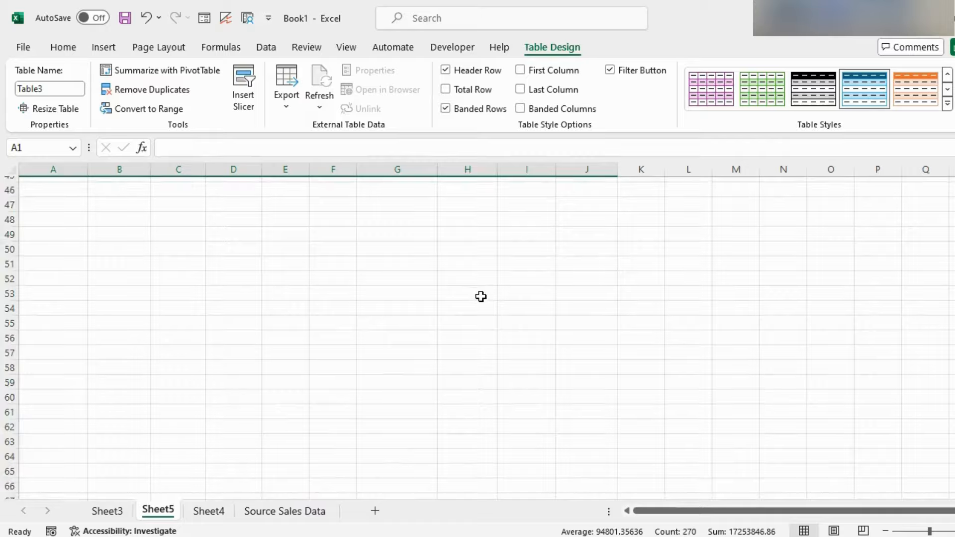
pyautogui.scroll(15, 480, 296)
pyautogui.scroll(-4, 481, 297)
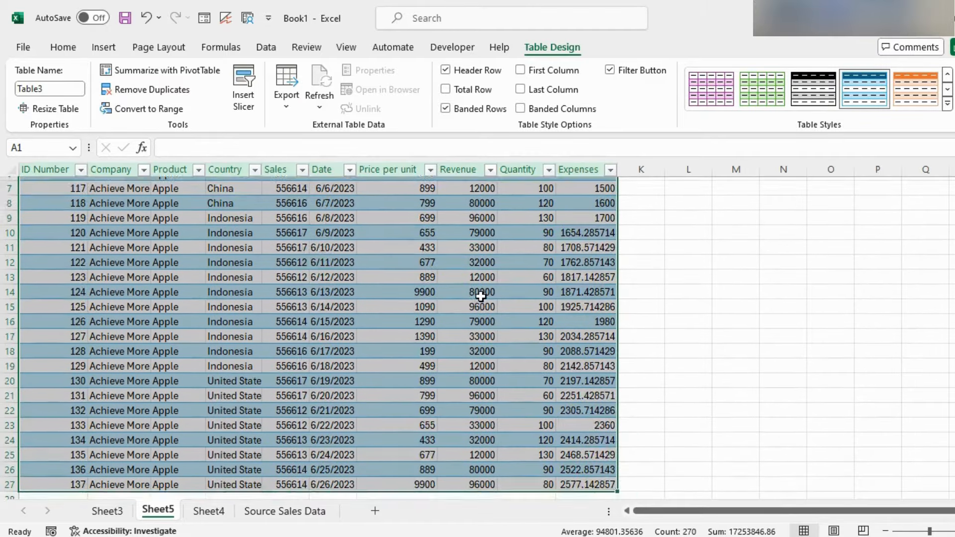
pyautogui.scroll(4, 480, 296)
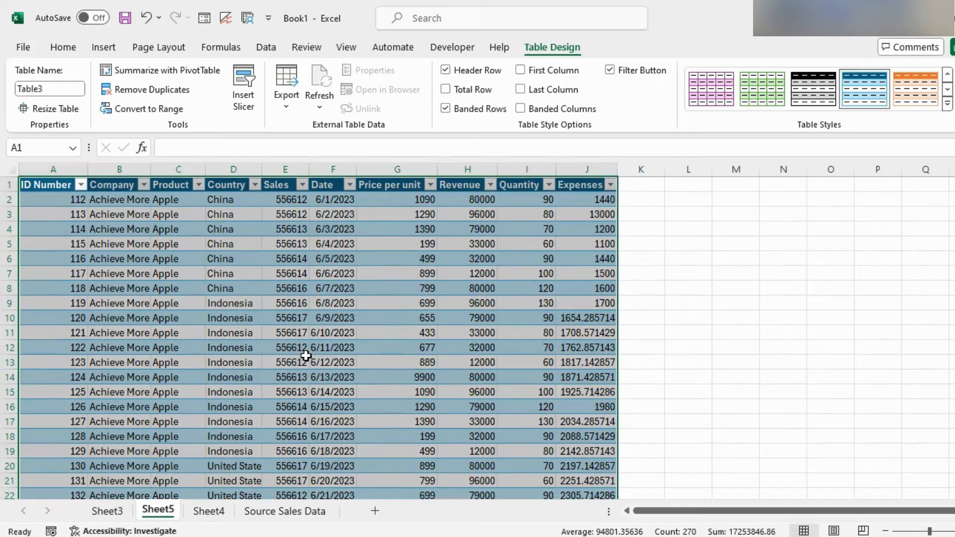
pyautogui.hotkey('ctrl', 'pagedown')
# Add the Date field to the rows and group the dates by Months and Quarters, without Days.
pyautogui.click(105, 256)
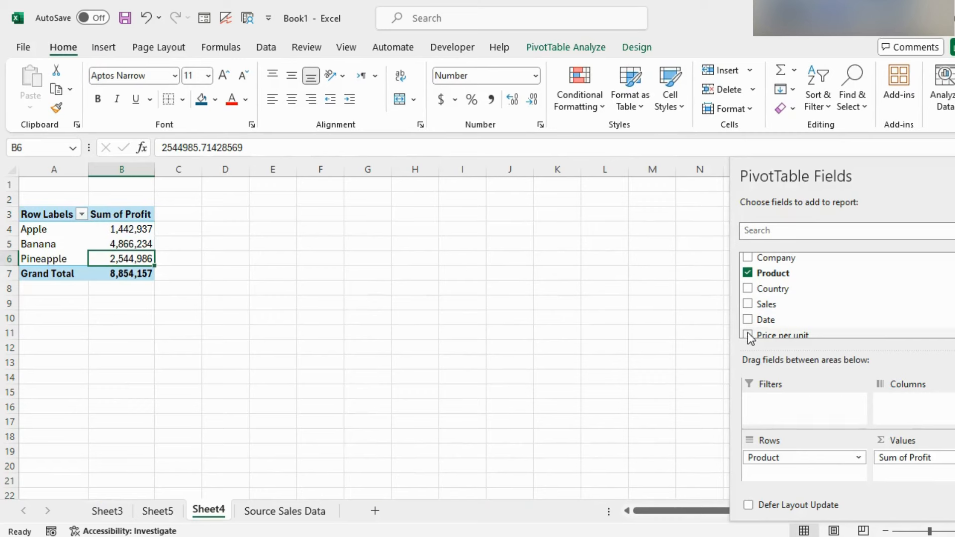
pyautogui.moveTo(766, 320); pyautogui.dragTo(824, 478)
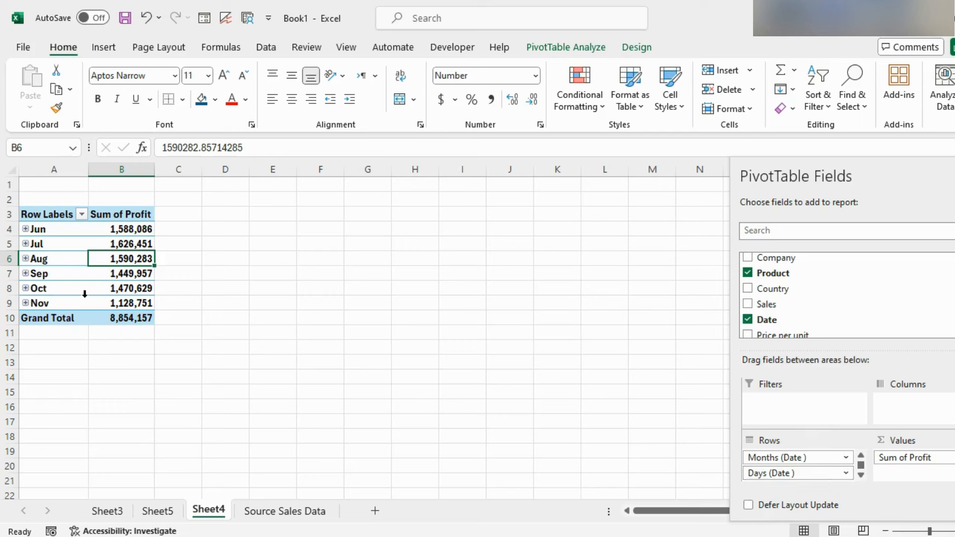
pyautogui.rightClick(46, 264)
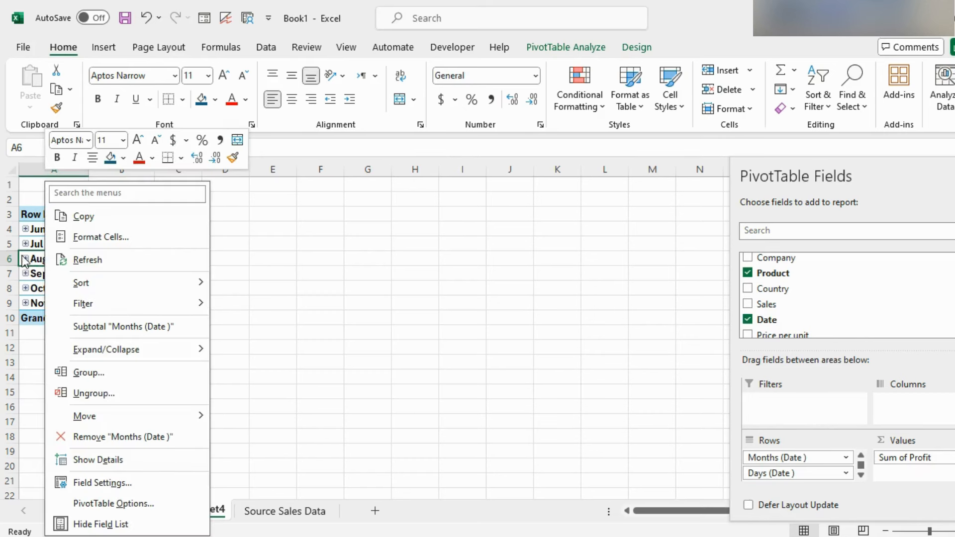
pyautogui.click(82, 373)
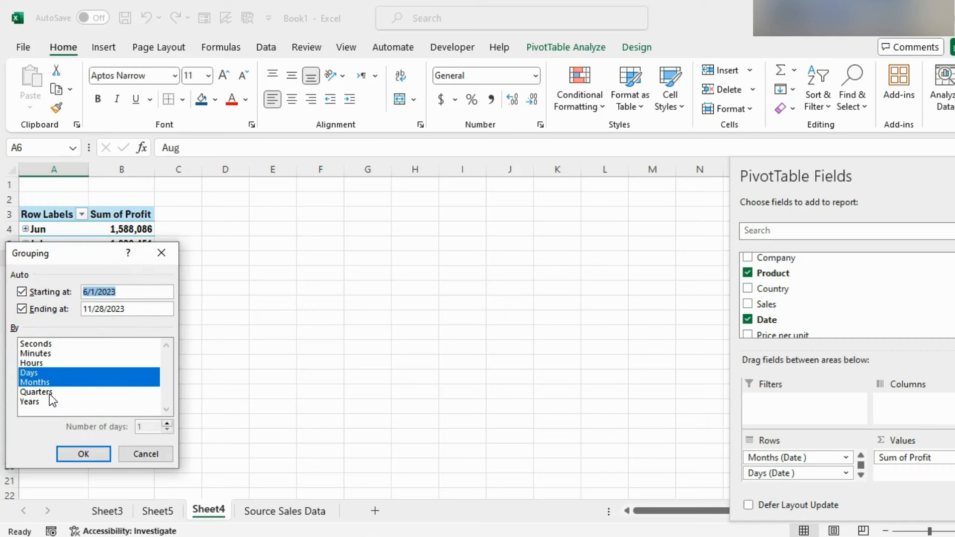
pyautogui.moveTo(73, 253); pyautogui.dragTo(160, 233)
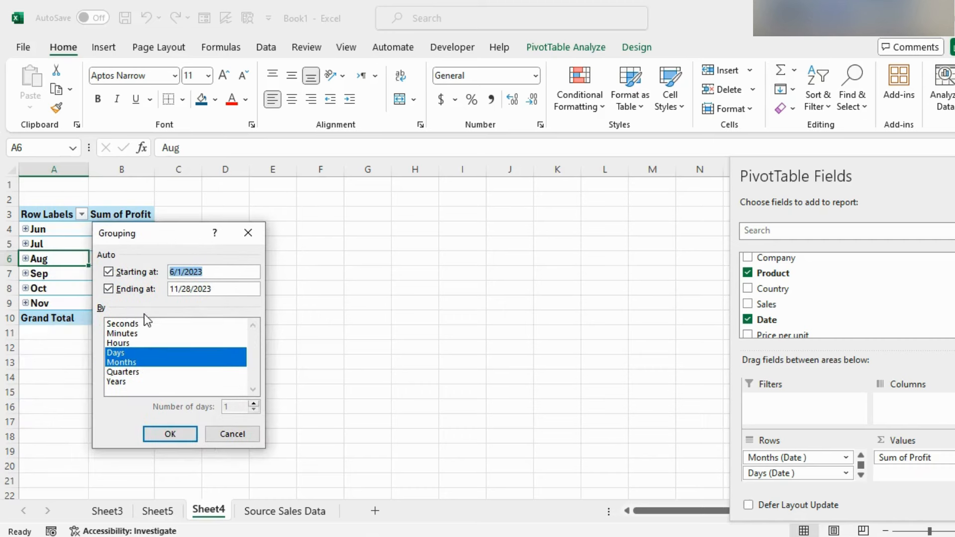
pyautogui.click(131, 371)
pyautogui.click(127, 350)
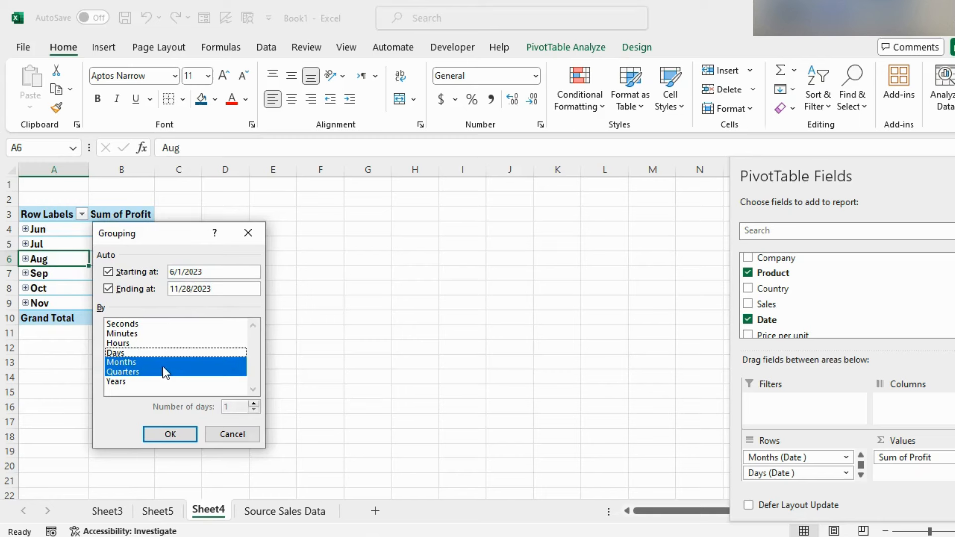
pyautogui.click(175, 435)
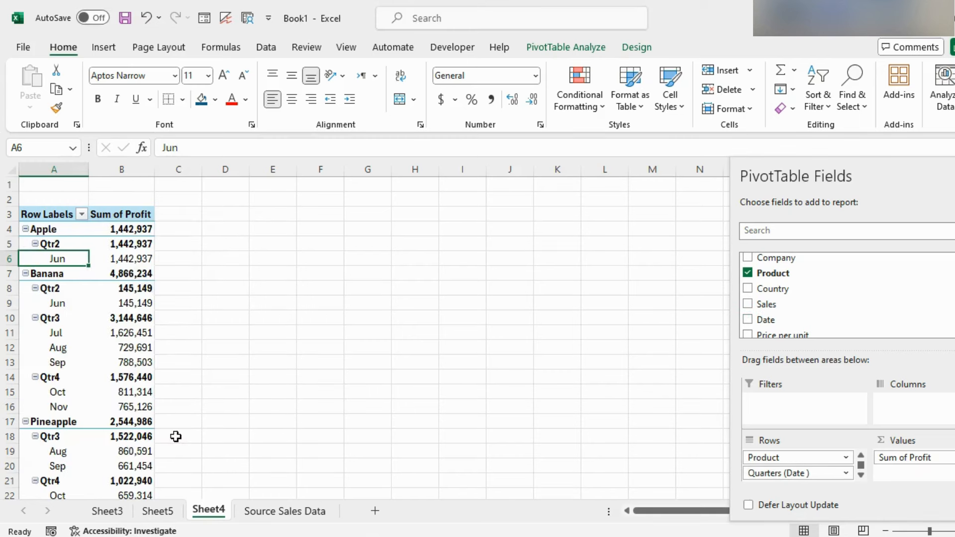
# Review the grouped PivotTable and collapse the Qtr2 item from its row under Banana.
pyautogui.scroll(-5, 100, 373)
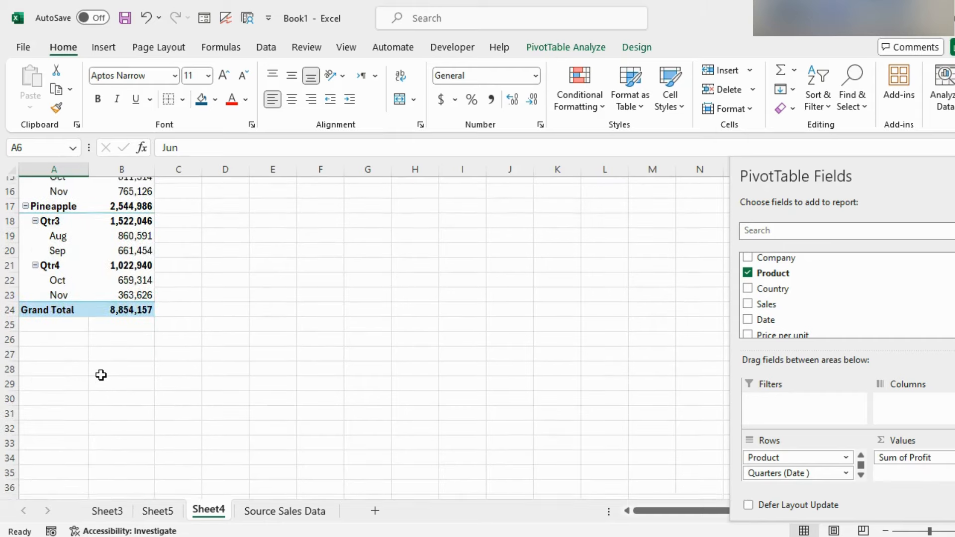
pyautogui.scroll(3, 101, 374)
pyautogui.scroll(2, 101, 375)
pyautogui.moveTo(101, 376)
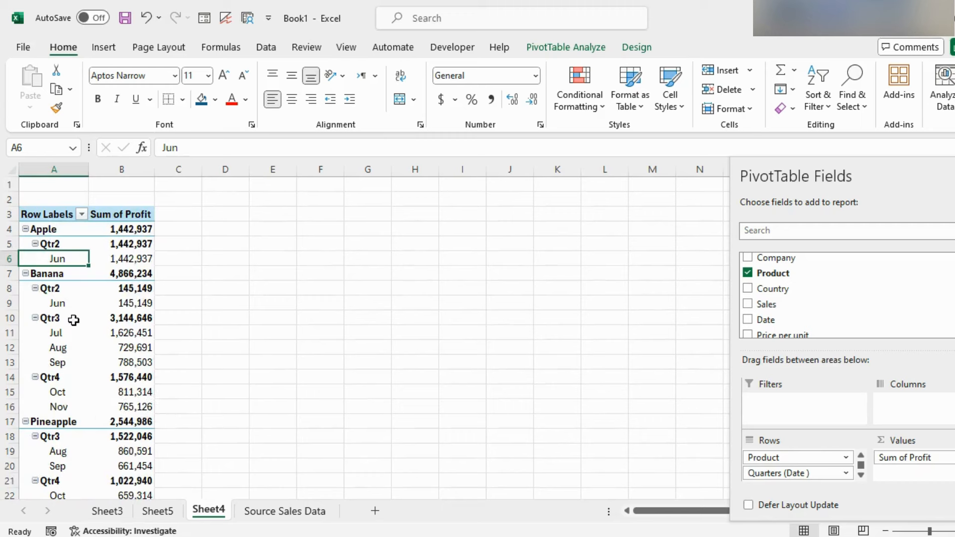
pyautogui.click(48, 288)
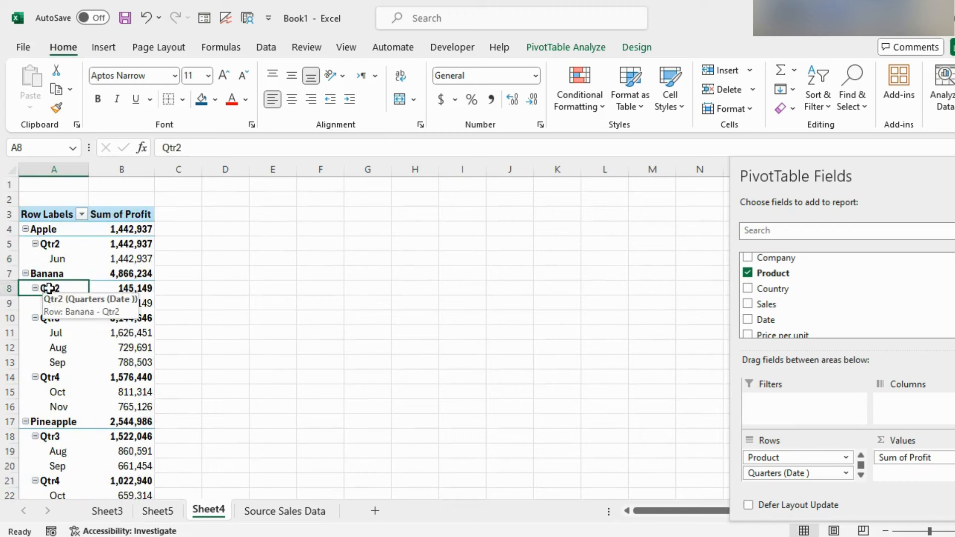
pyautogui.rightClick(49, 290)
pyautogui.moveTo(196, 348)
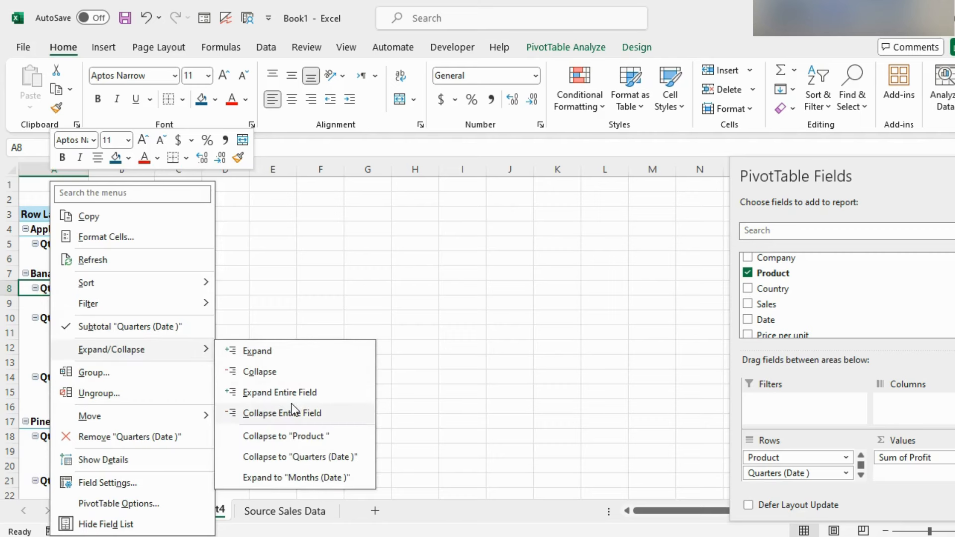
pyautogui.click(264, 379)
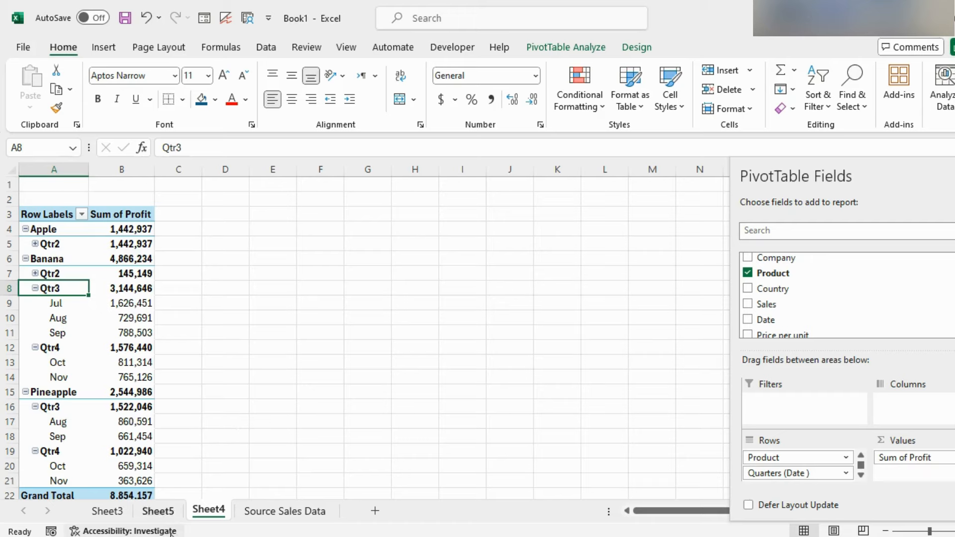
# Examine the range of dates in the Date column of the Source Sales Data sheet.
pyautogui.click(269, 510)
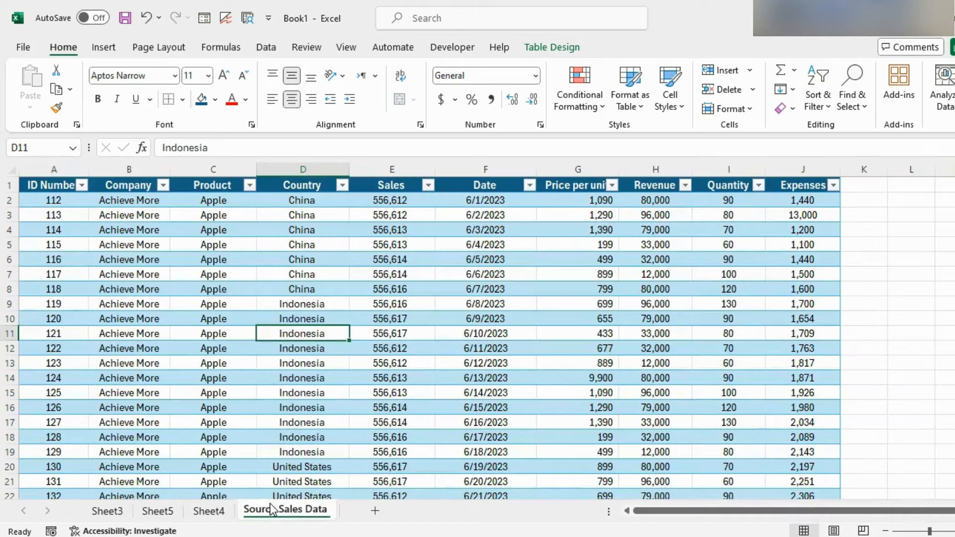
pyautogui.click(492, 376)
pyautogui.scroll(-12, 494, 376)
pyautogui.scroll(-20, 494, 375)
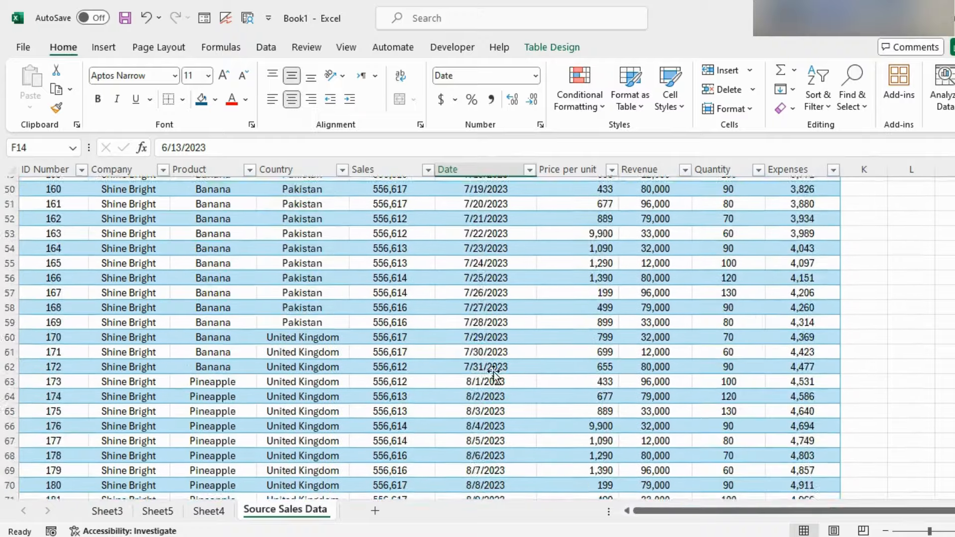
pyautogui.scroll(-15, 494, 375)
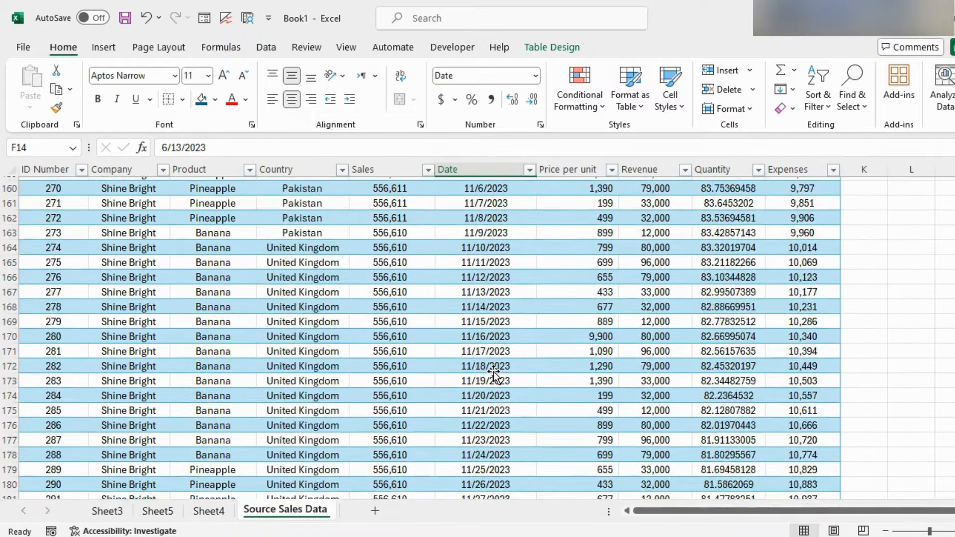
# Duplicate the last record of the Source Sales Data table, row 181, into row 182 directly below it.
pyautogui.click(71, 282)
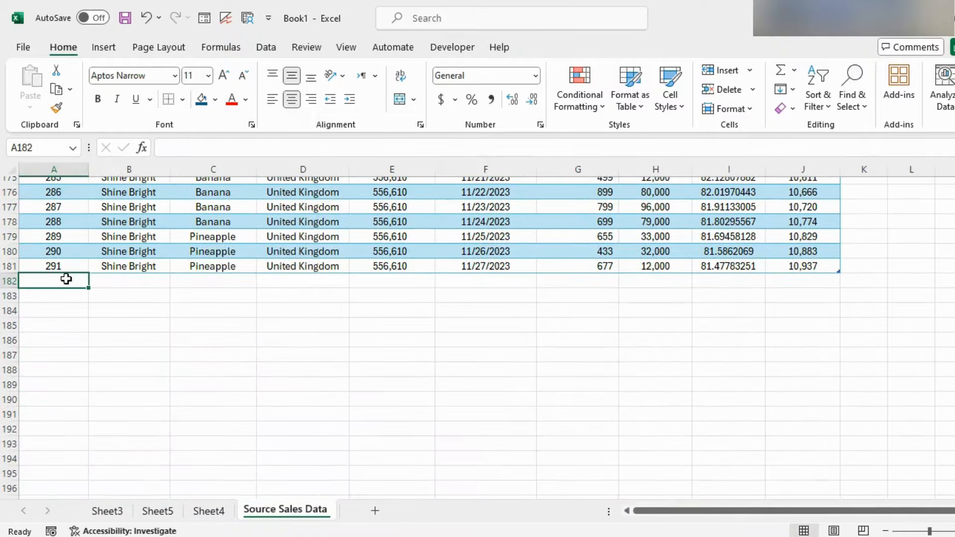
pyautogui.click(53, 267)
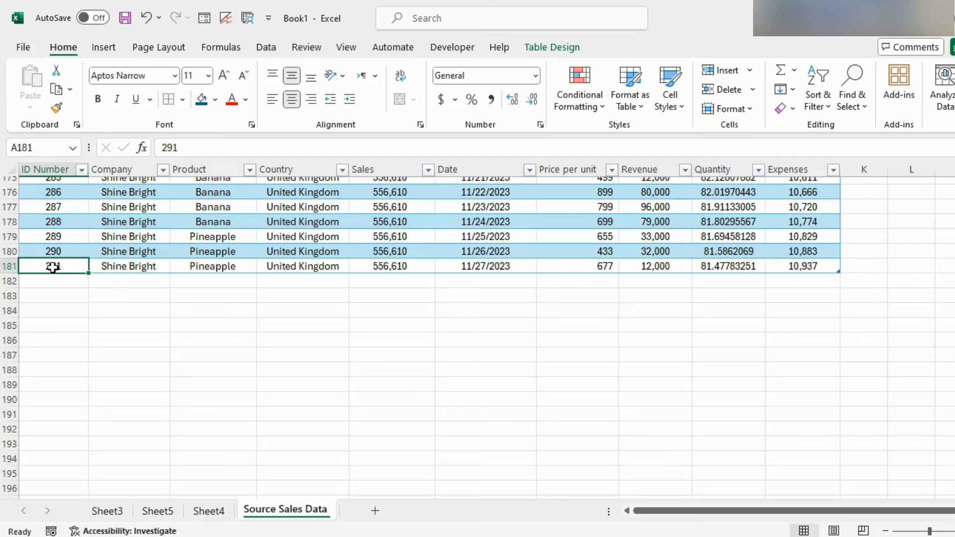
pyautogui.hotkey('ctrl', 'shift', 'Right')
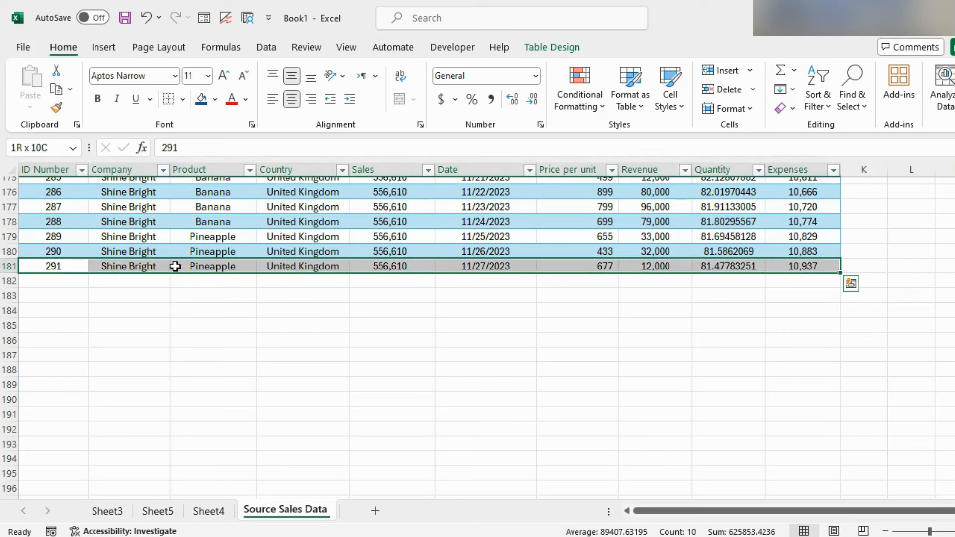
pyautogui.hotkey('ctrl', 'c')
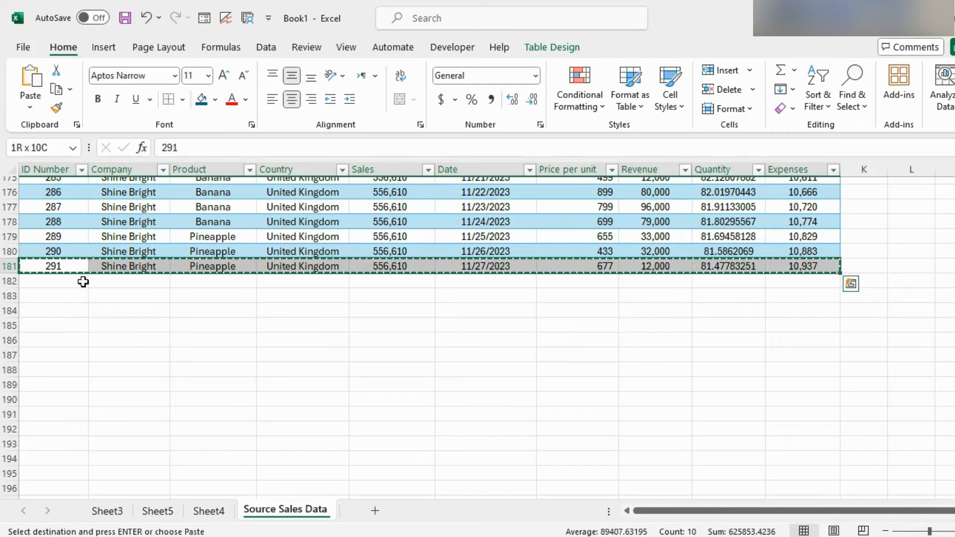
pyautogui.click(80, 282)
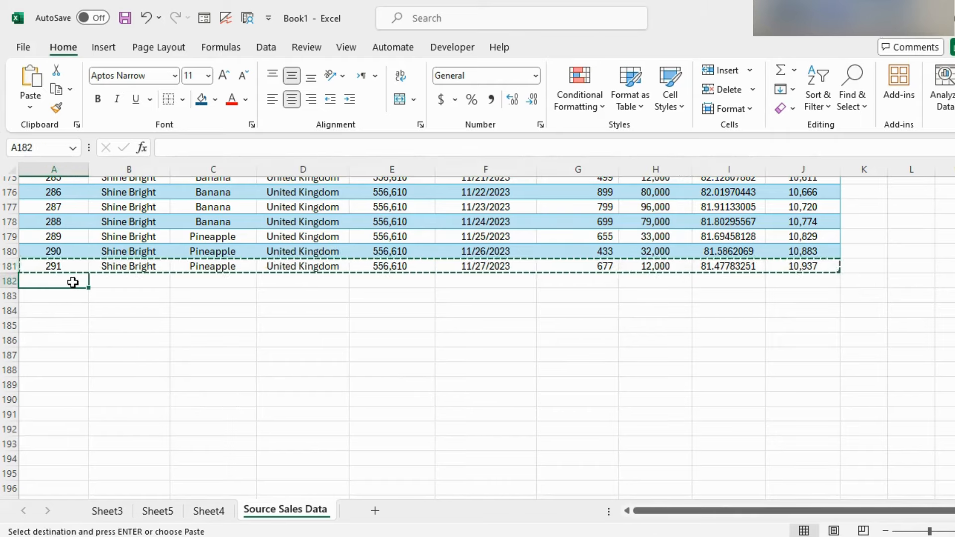
pyautogui.hotkey('ctrl', 'v')
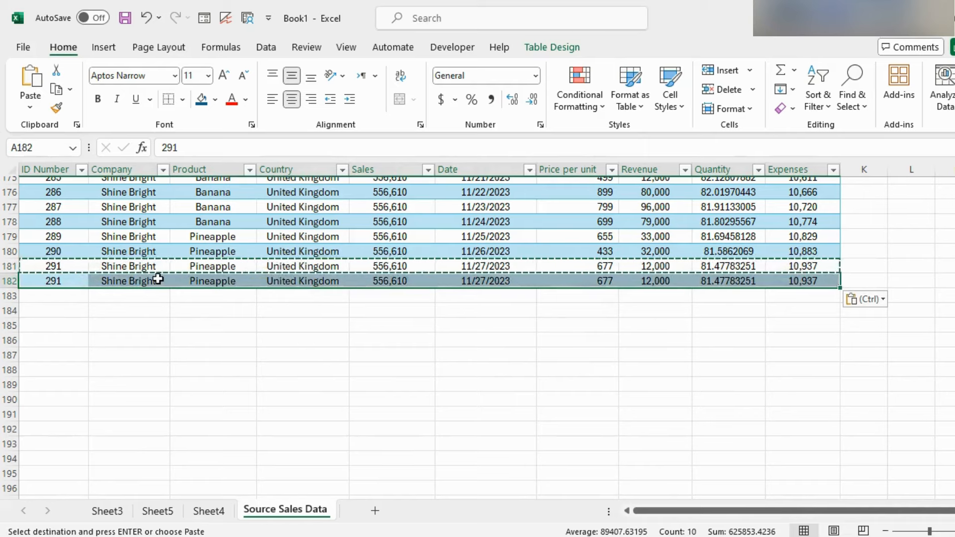
pyautogui.press('Escape')
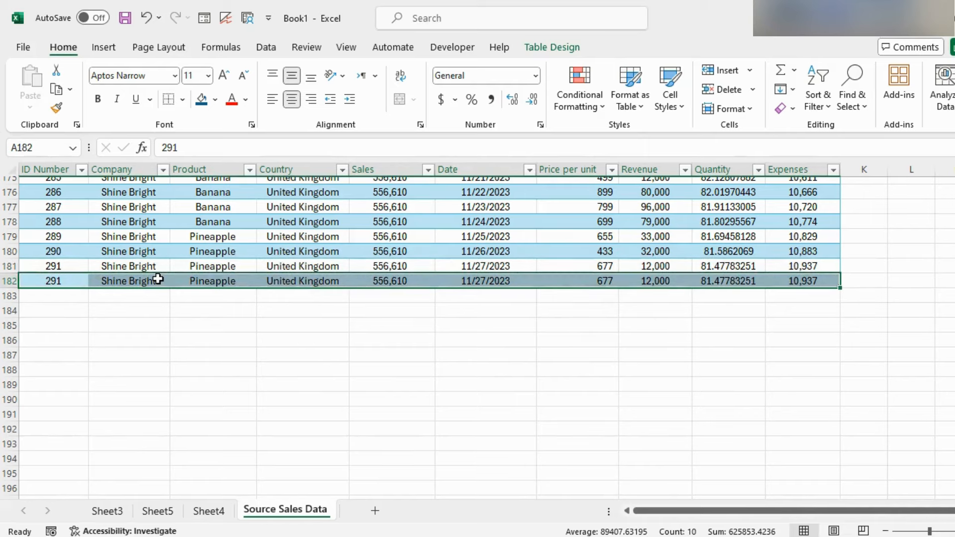
# Change the Product of the copied record in row 182 to Orange.
pyautogui.click(238, 280)
pyautogui.doubleClick(248, 280)
pyautogui.moveTo(249, 280); pyautogui.dragTo(183, 284)
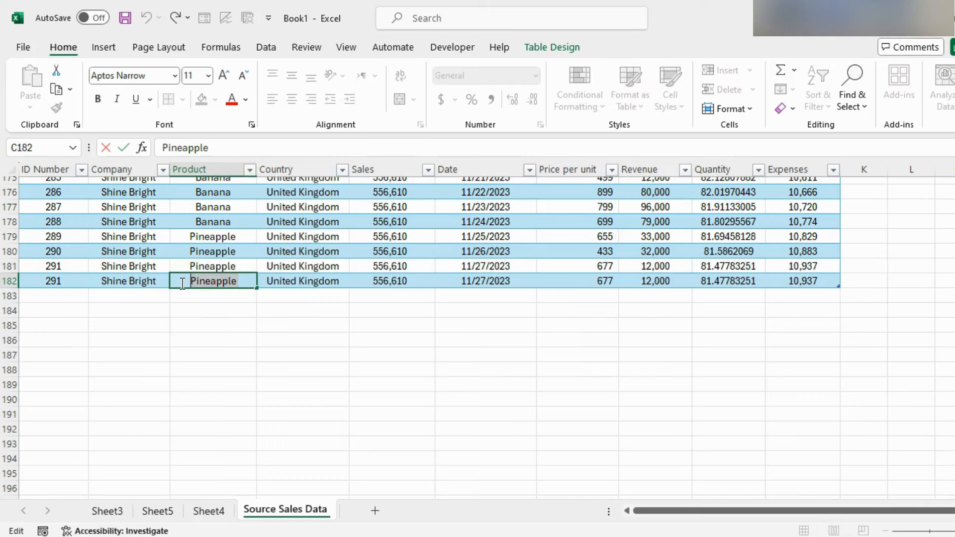
pyautogui.write('Orange')
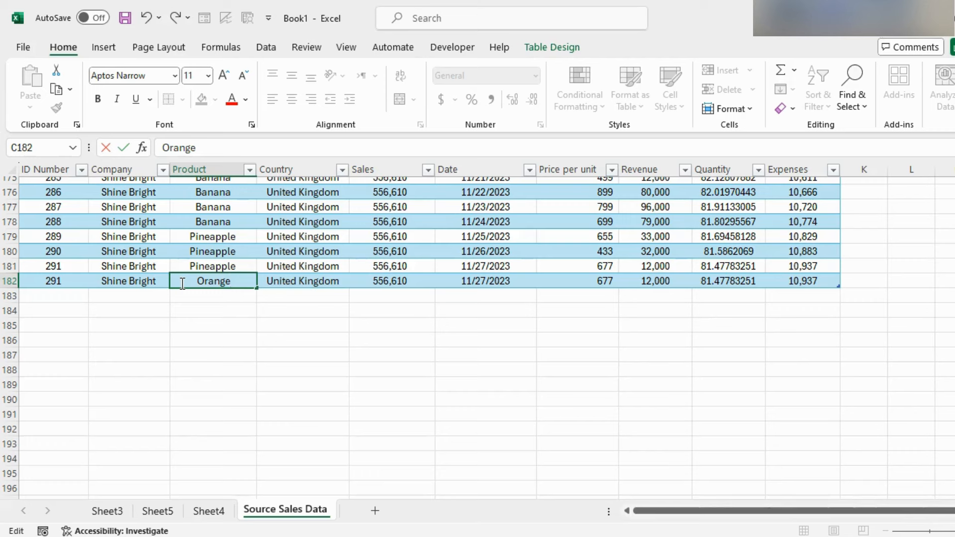
pyautogui.press('Return')
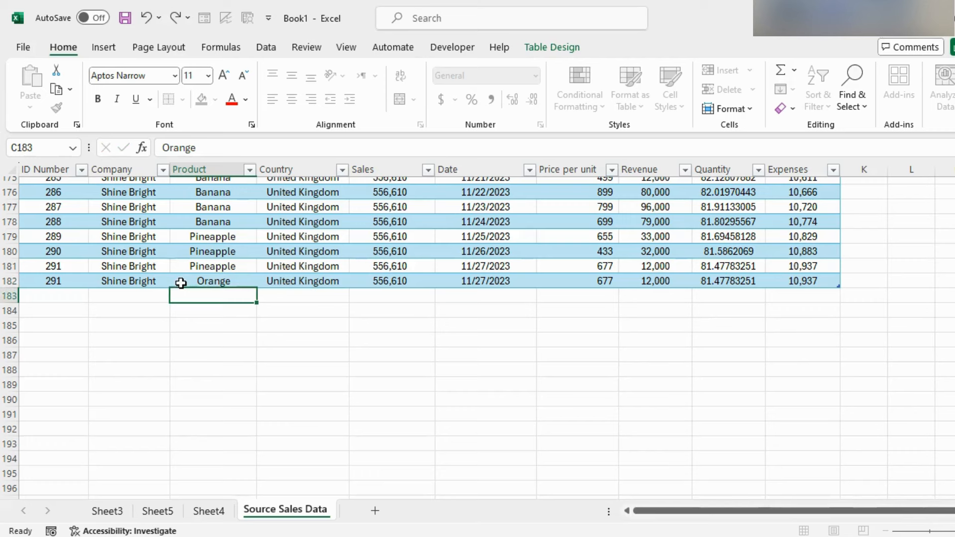
pyautogui.click(248, 280)
# Return to the profit PivotTable on Sheet4 and remove the Quarters and Months date fields from its rows.
pyautogui.click(209, 511)
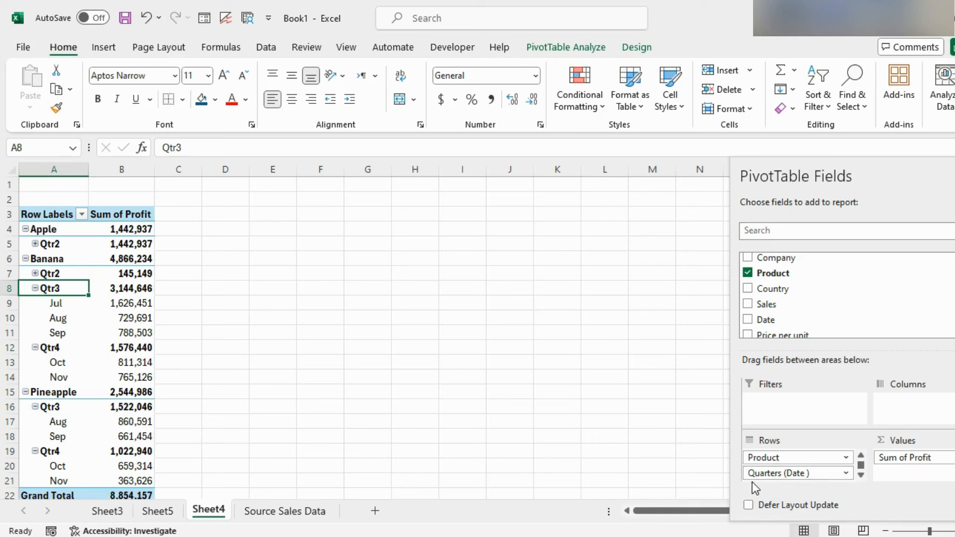
pyautogui.moveTo(752, 477); pyautogui.dragTo(575, 436)
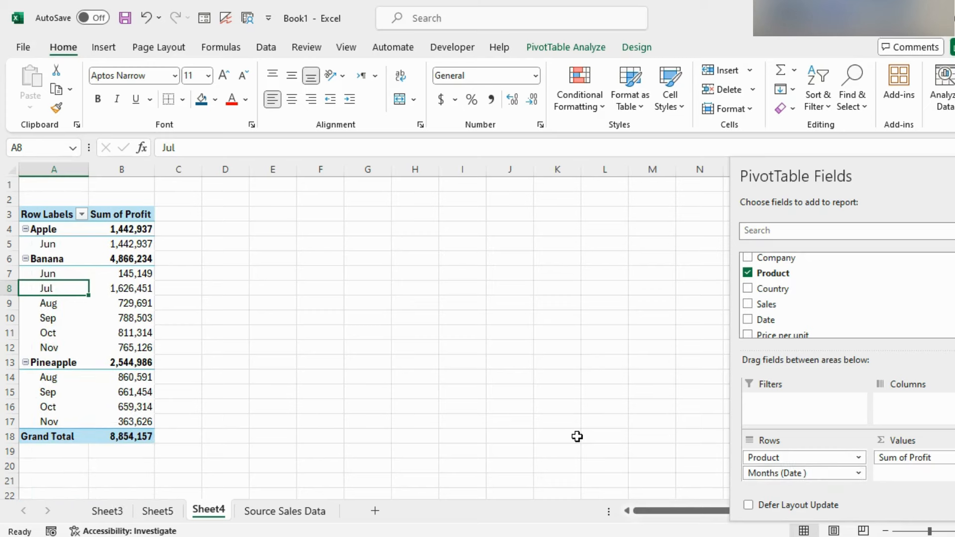
pyautogui.moveTo(791, 475); pyautogui.dragTo(661, 456)
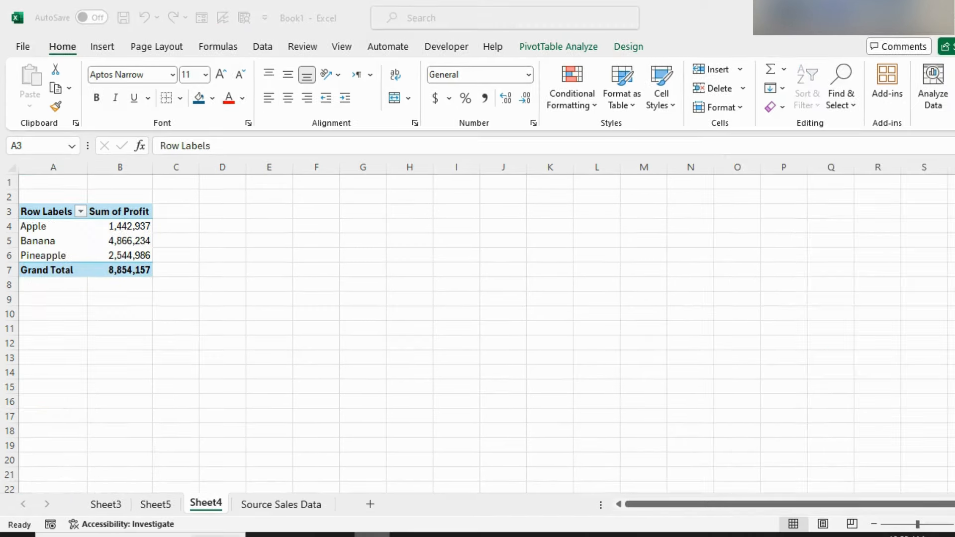
# Refresh the profit PivotTable on Sheet4 to bring in the added Orange record, and check its row.
pyautogui.click(125, 239)
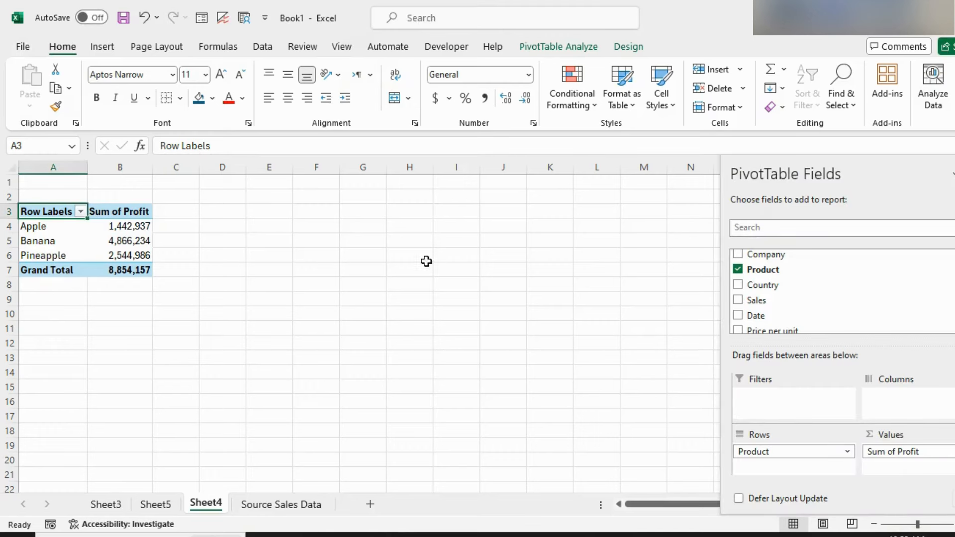
pyautogui.moveTo(62, 220); pyautogui.dragTo(59, 254)
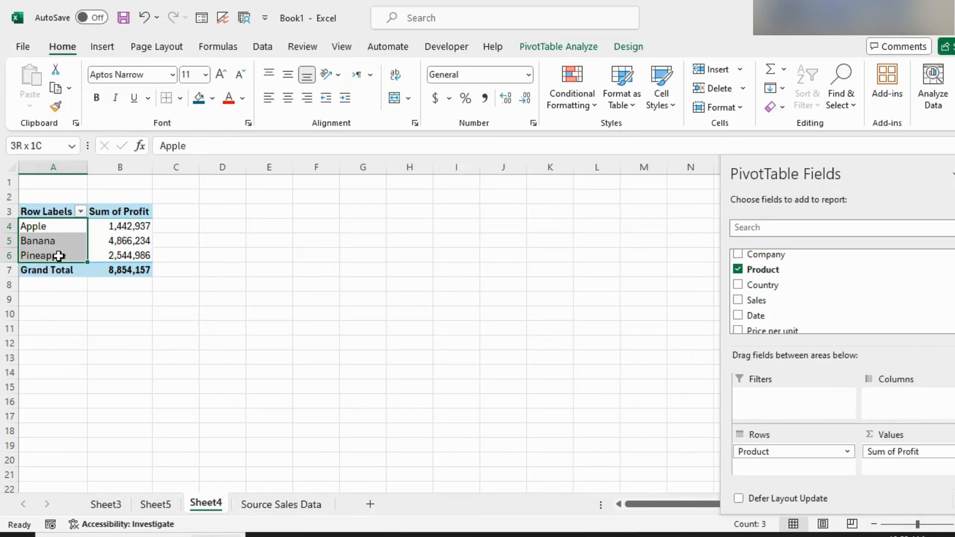
pyautogui.click(123, 255)
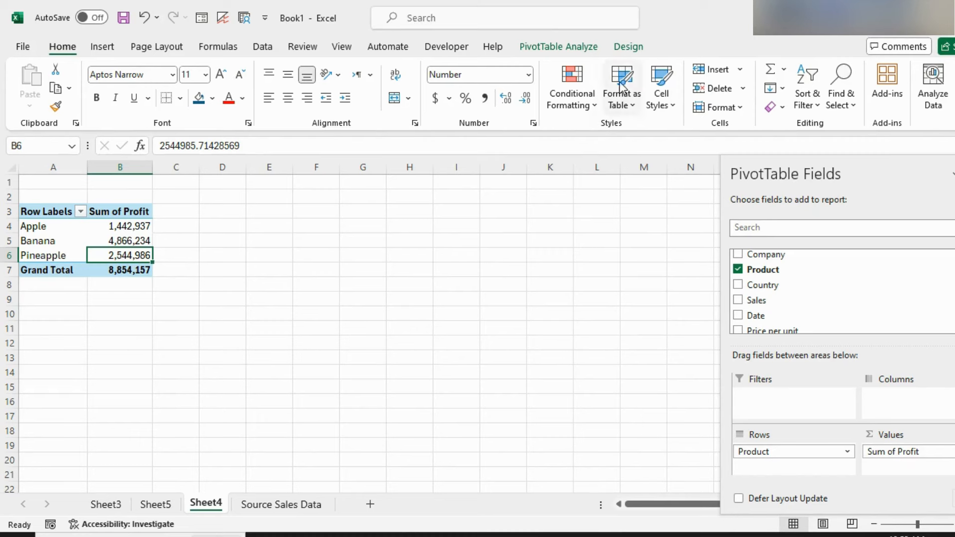
pyautogui.click(572, 46)
pyautogui.click(462, 91)
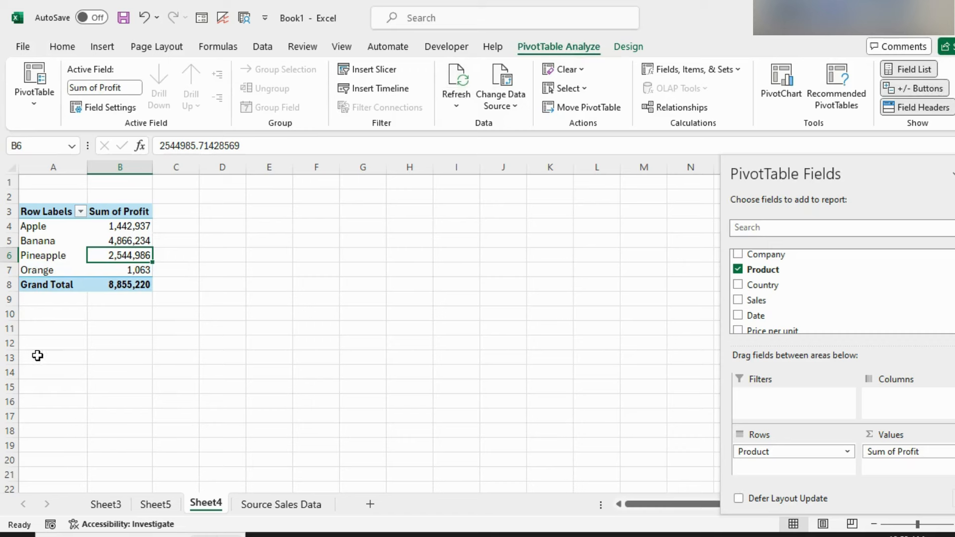
pyautogui.moveTo(57, 270); pyautogui.dragTo(108, 269)
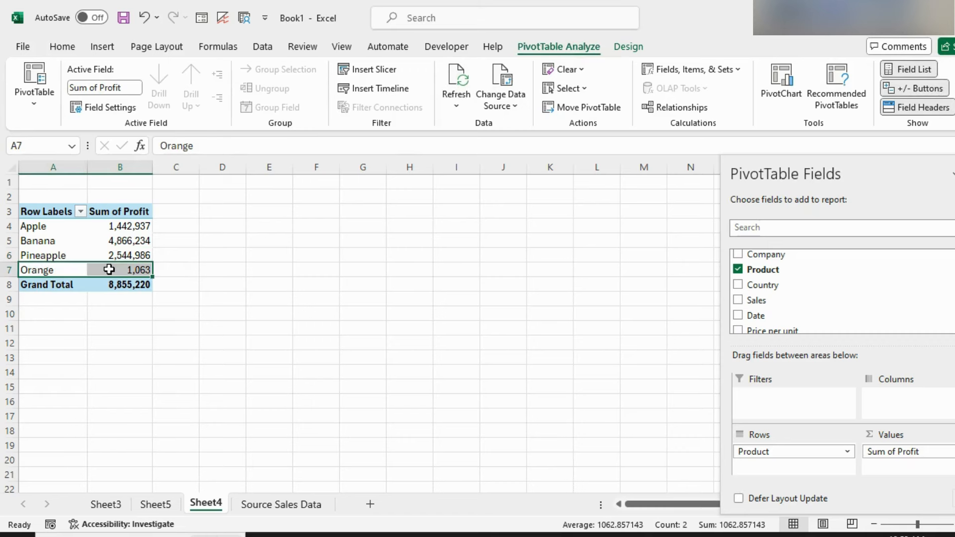
pyautogui.click(112, 304)
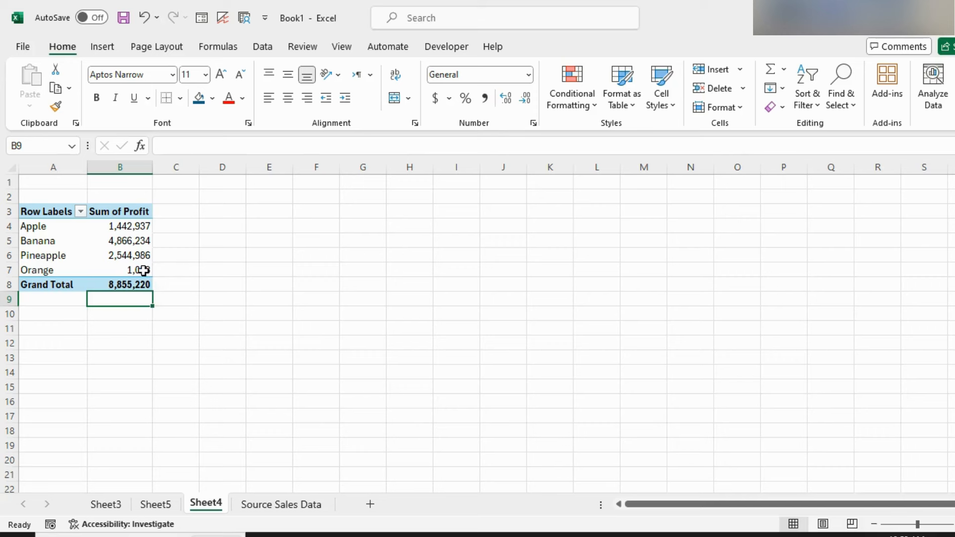
# Run Analyze Data on the Source Sales Data table and review the suggested PivotTables, charts and questions.
pyautogui.click(143, 270)
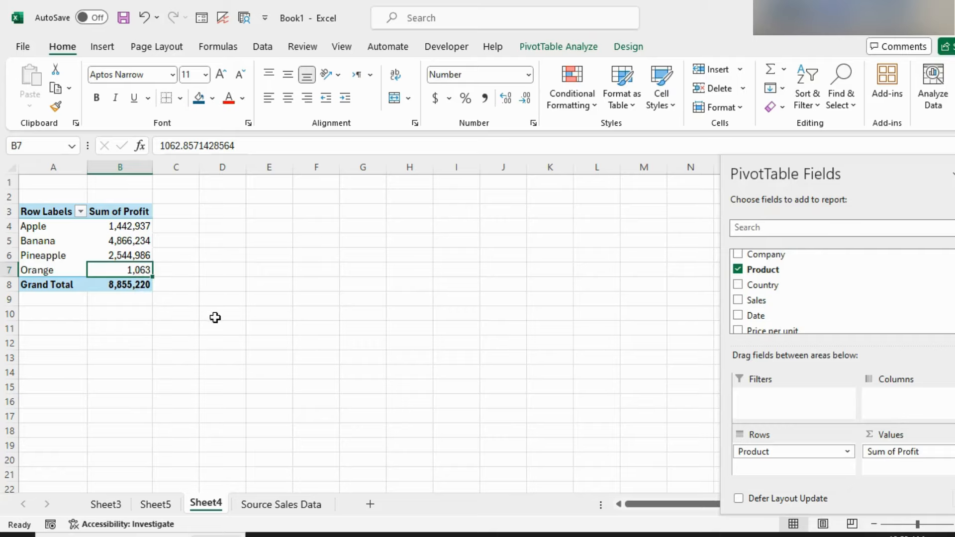
pyautogui.click(268, 506)
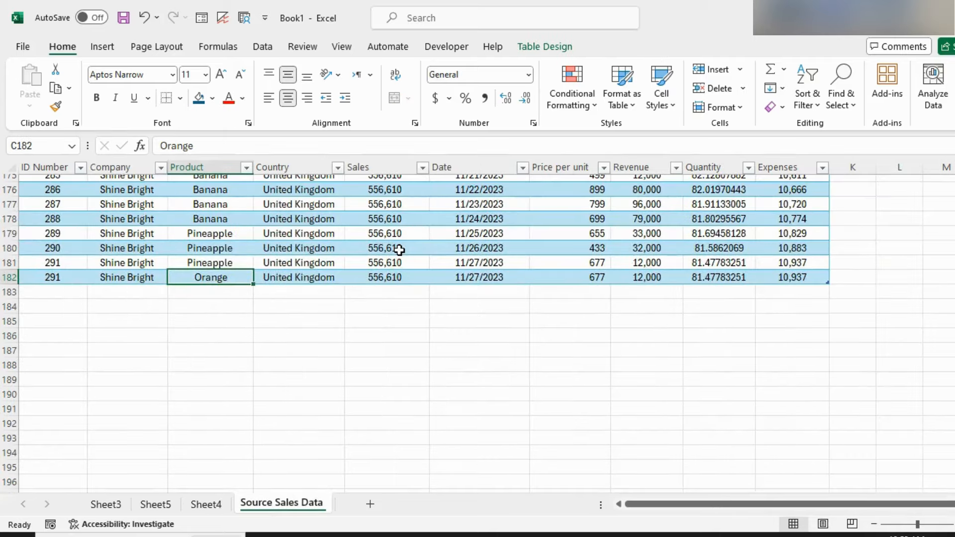
pyautogui.scroll(20, 399, 249)
pyautogui.hotkey('ctrl', 'shift', 'Up')
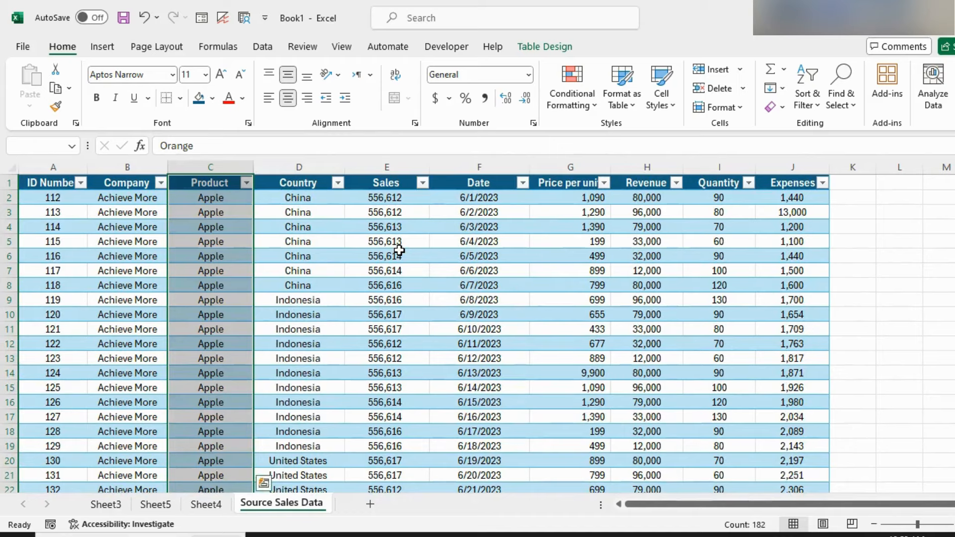
pyautogui.click(399, 252)
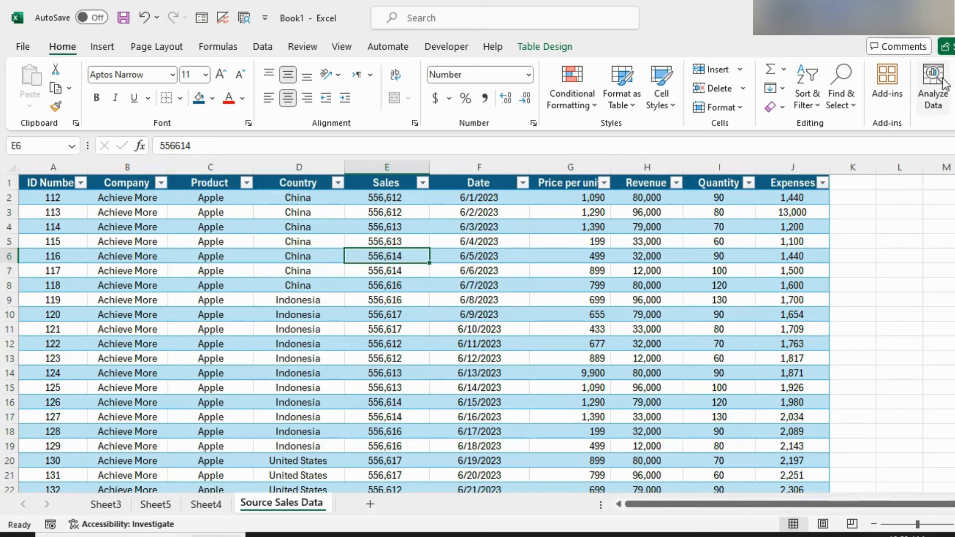
pyautogui.click(948, 100)
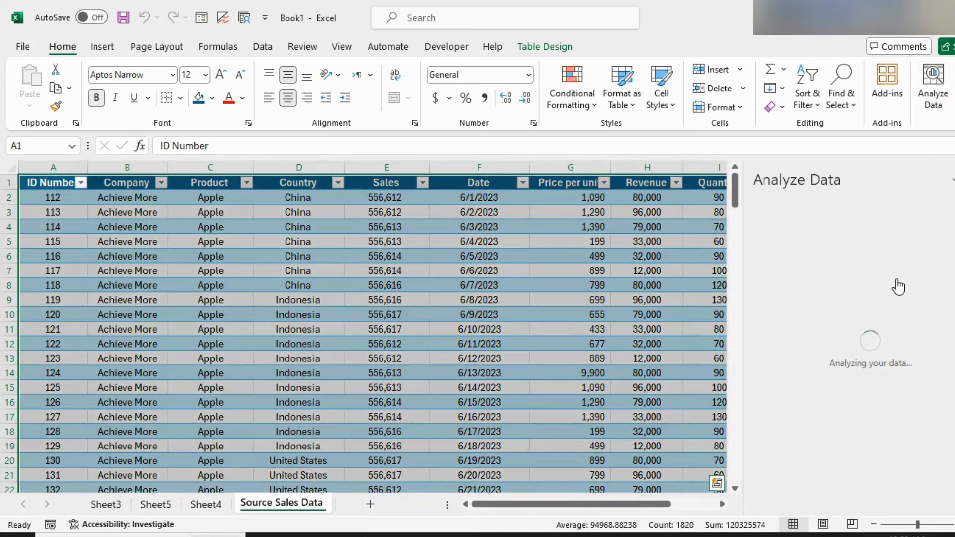
pyautogui.scroll(-5, 898, 287)
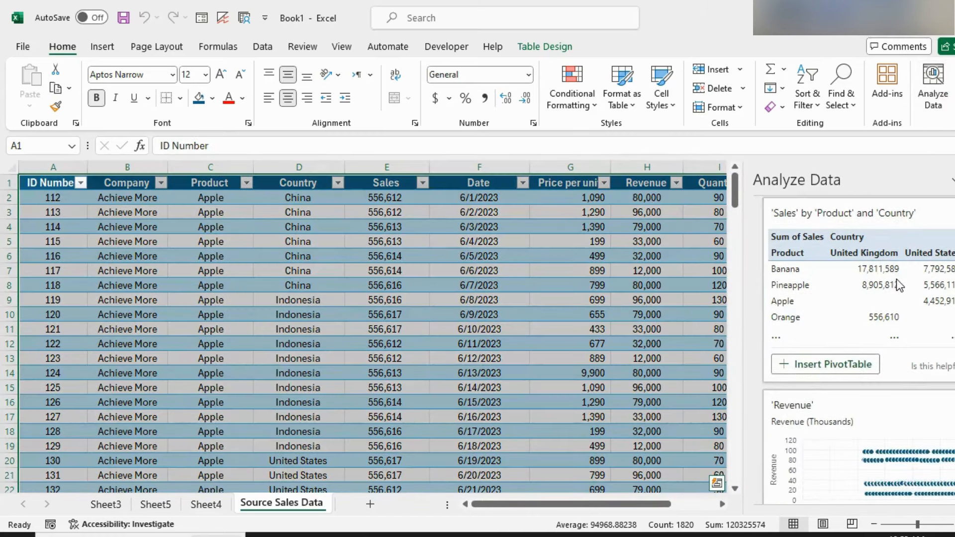
pyautogui.scroll(-3, 896, 284)
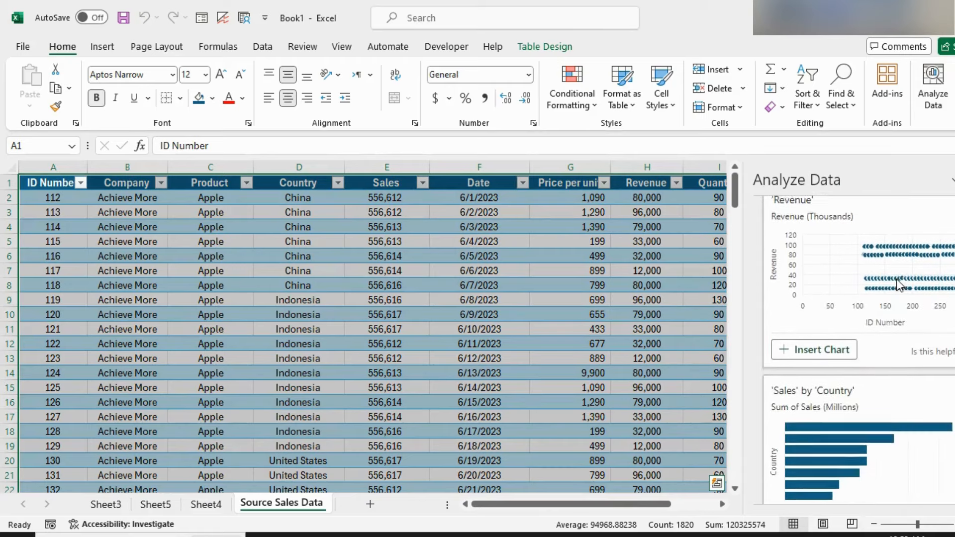
pyautogui.scroll(-5, 897, 279)
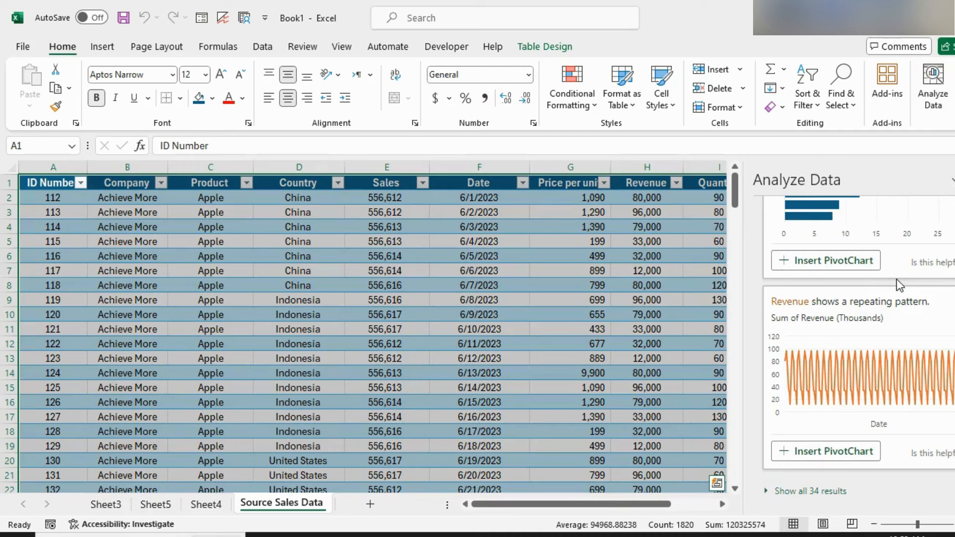
pyautogui.scroll(3, 896, 279)
pyautogui.scroll(10, 896, 279)
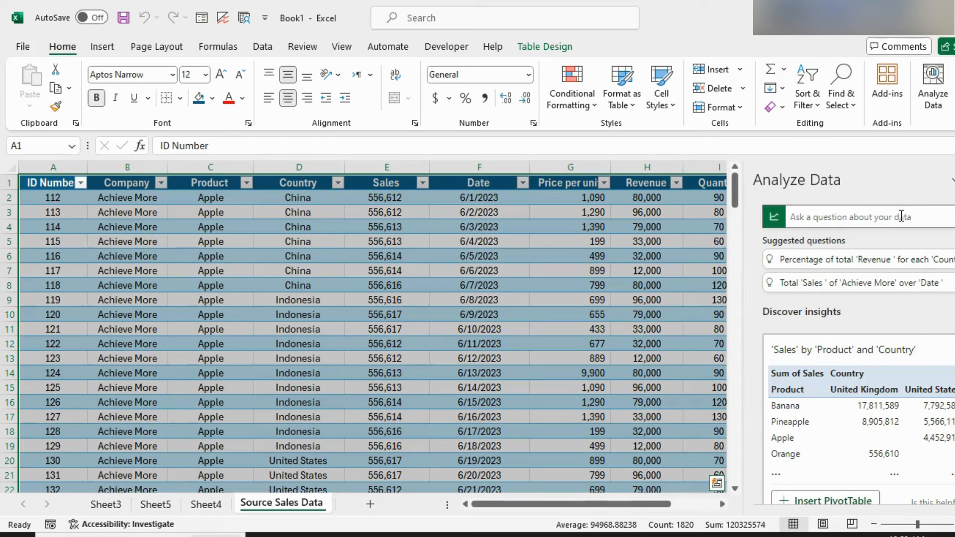
# Ask Analyze Data for "Revenue for apple", insert the answer as a PivotTable and select its Sum of Revenue value.
pyautogui.click(883, 218)
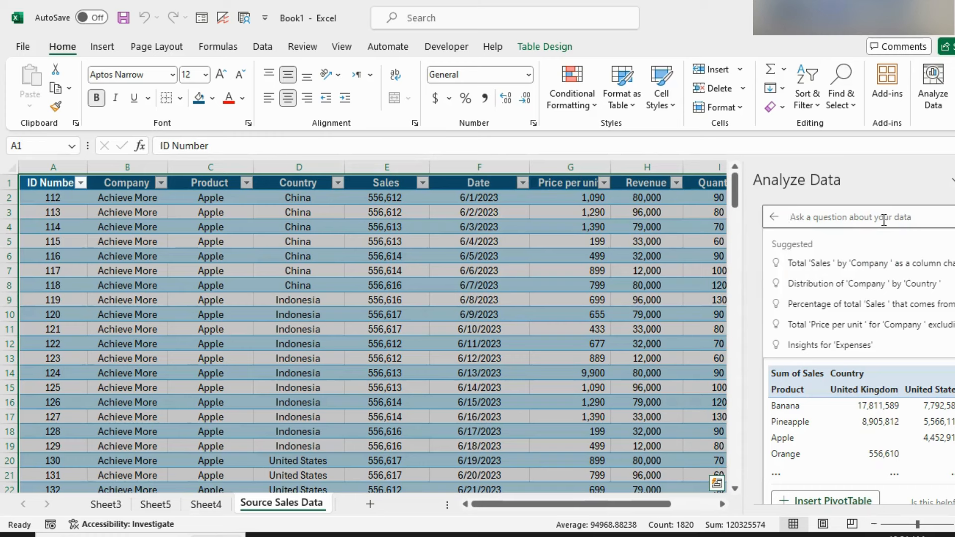
pyautogui.write('Revenue for')
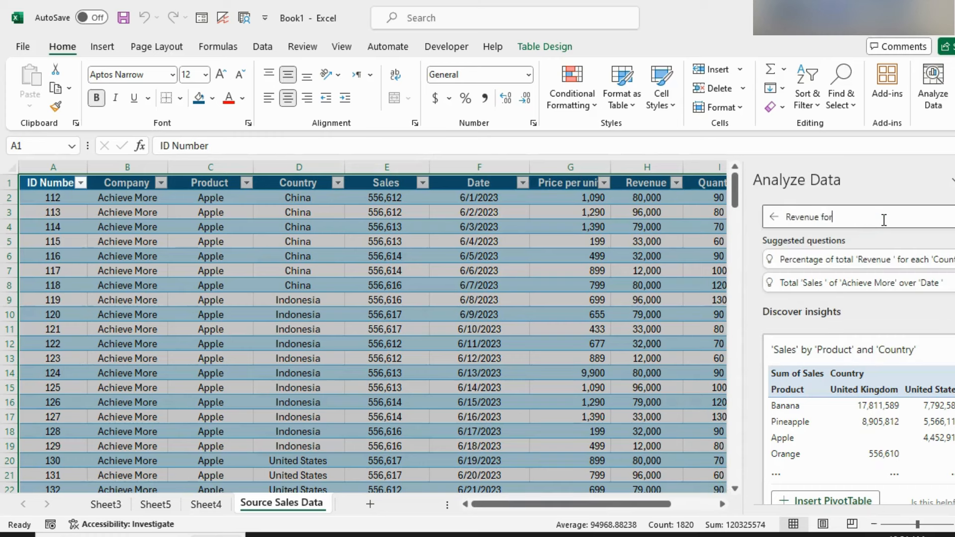
pyautogui.write(' apple')
pyautogui.press('Return')
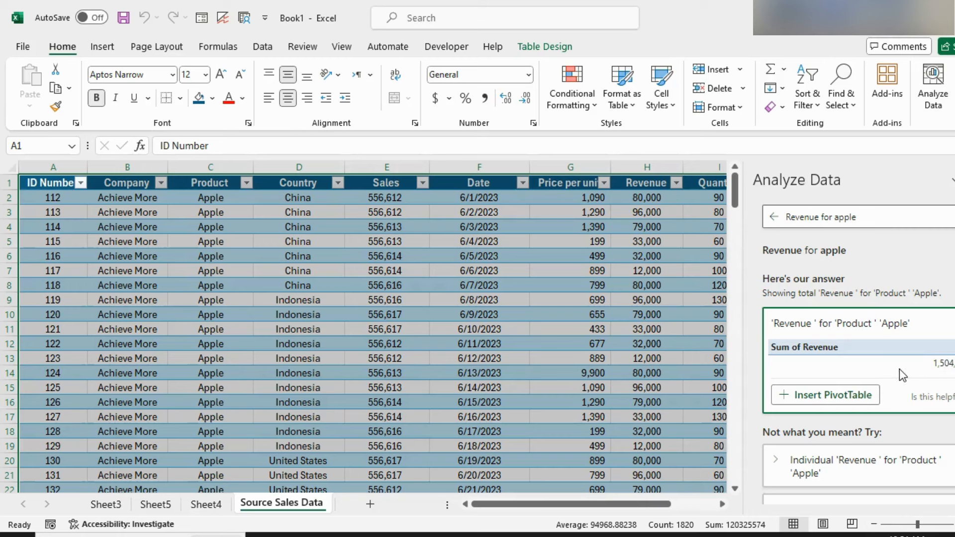
pyautogui.click(866, 396)
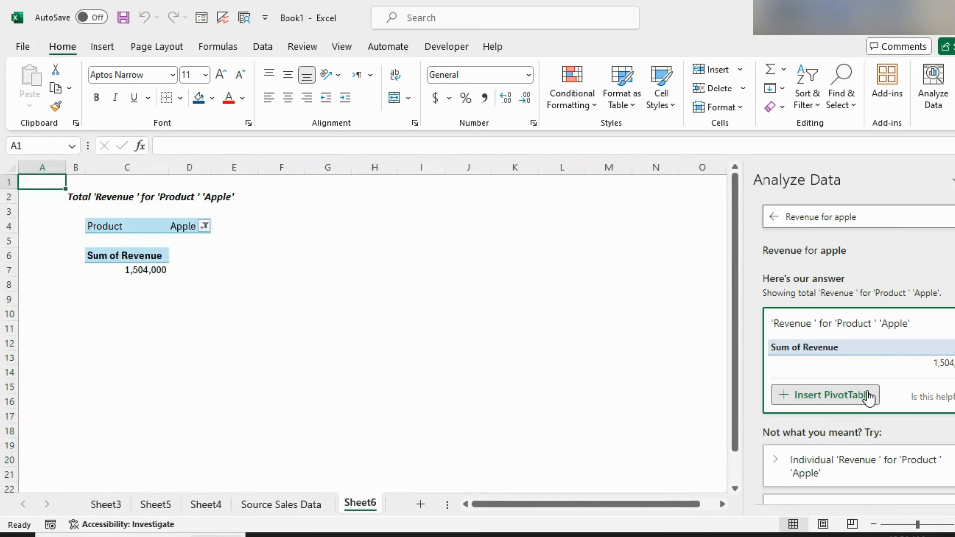
pyautogui.click(390, 287)
pyautogui.click(139, 269)
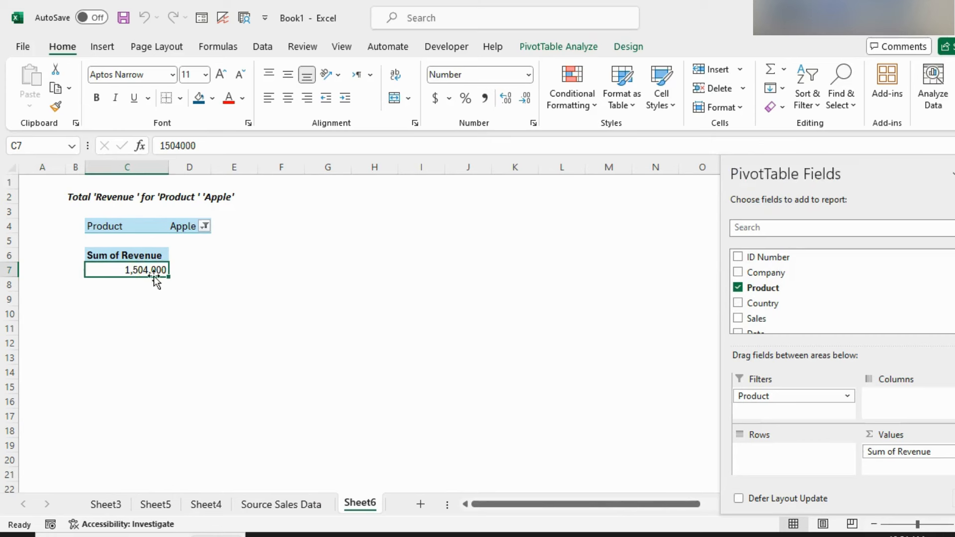